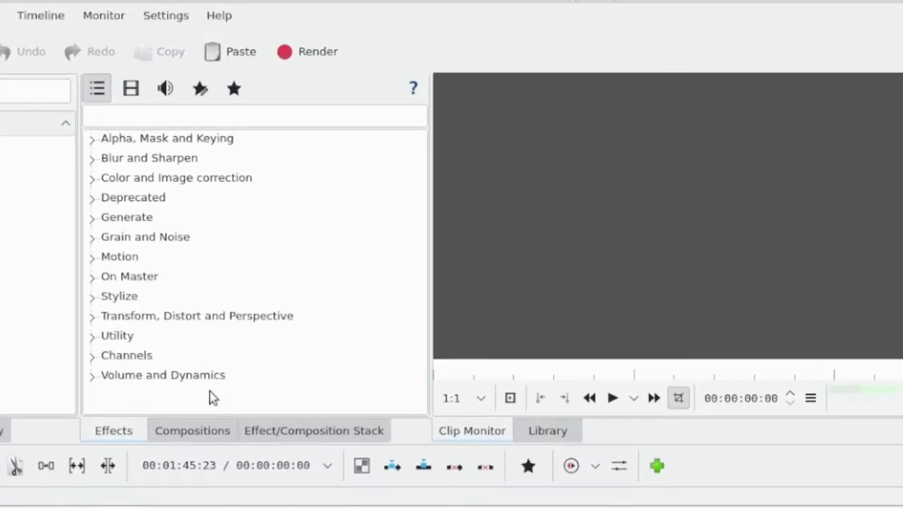
# - Check the Compositions list and the empty effect stack, then return to the Effects category list
pyautogui.click(216, 432)
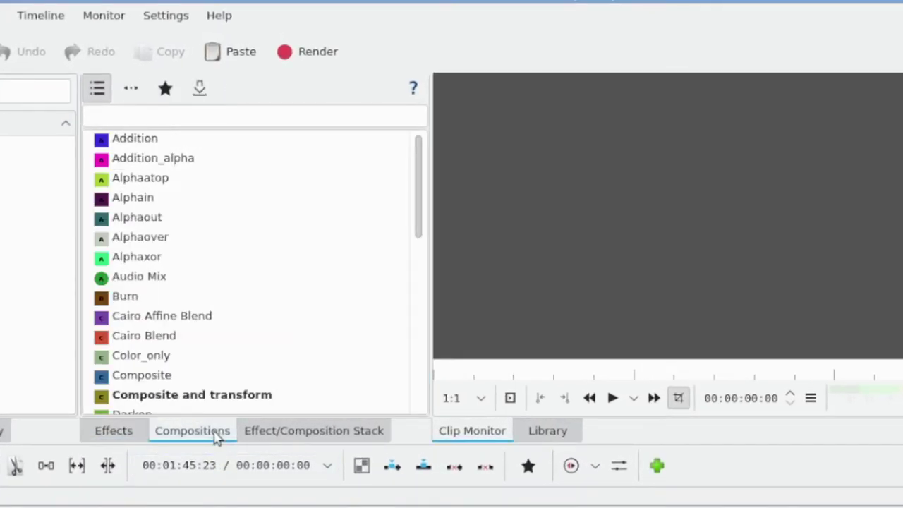
pyautogui.click(267, 435)
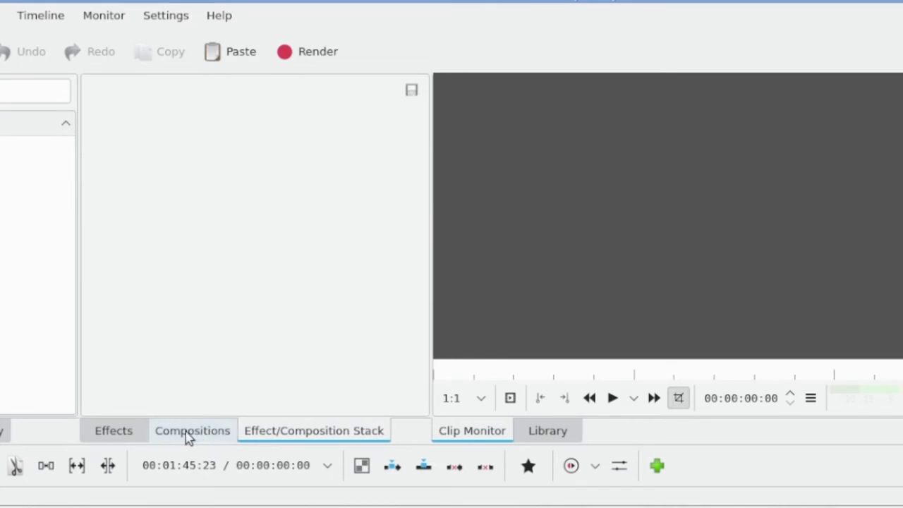
pyautogui.click(123, 432)
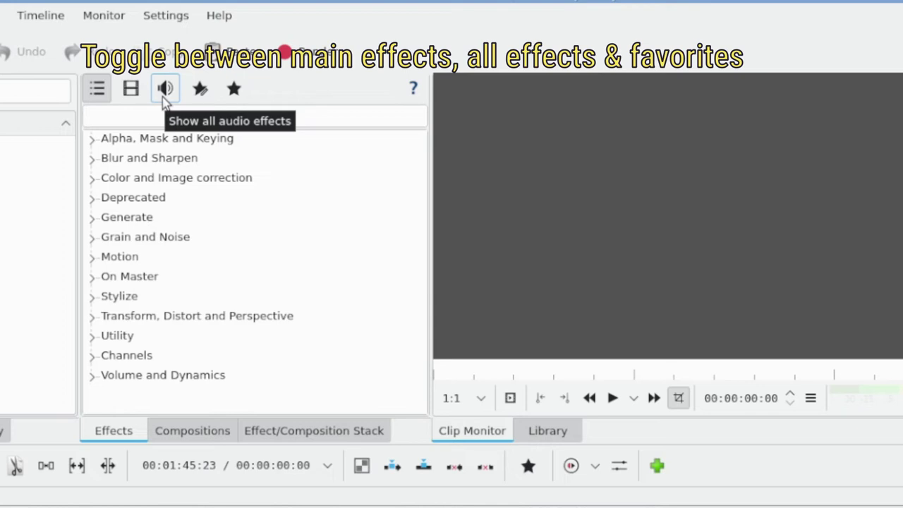
# - Select a few effect categories, clear the selection, and filter the list to video effects only
pyautogui.click(105, 182)
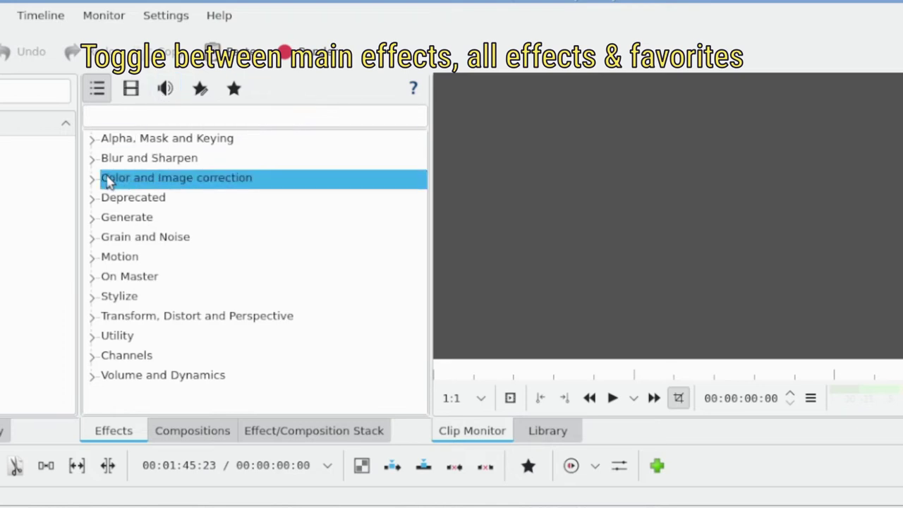
pyautogui.click(107, 147)
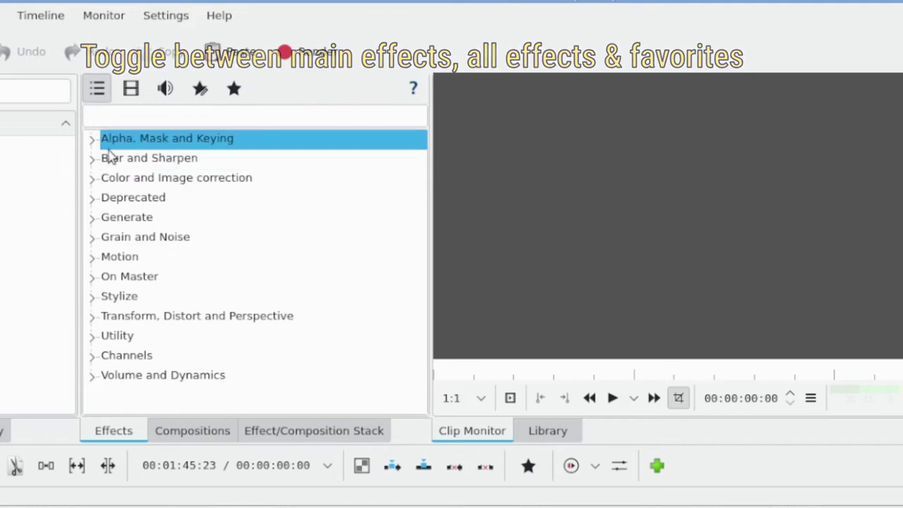
pyautogui.click(107, 158)
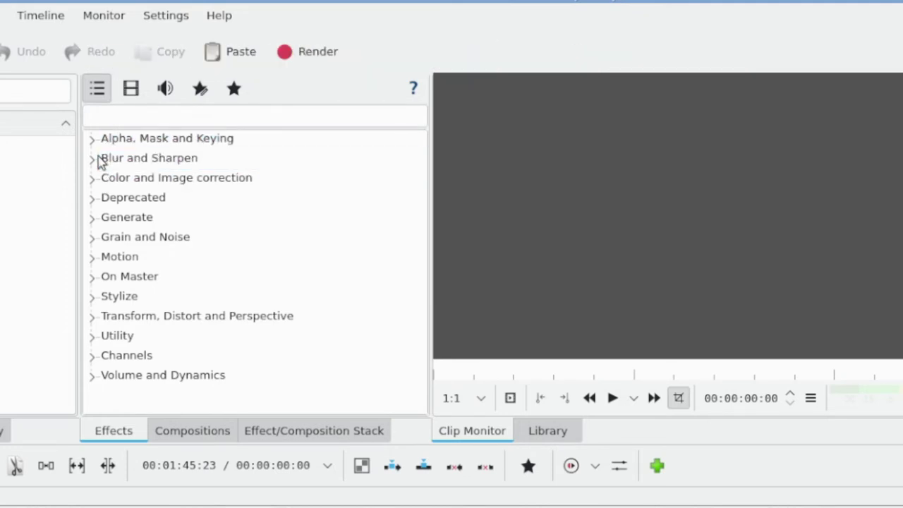
pyautogui.click(212, 178)
pyautogui.click(356, 200)
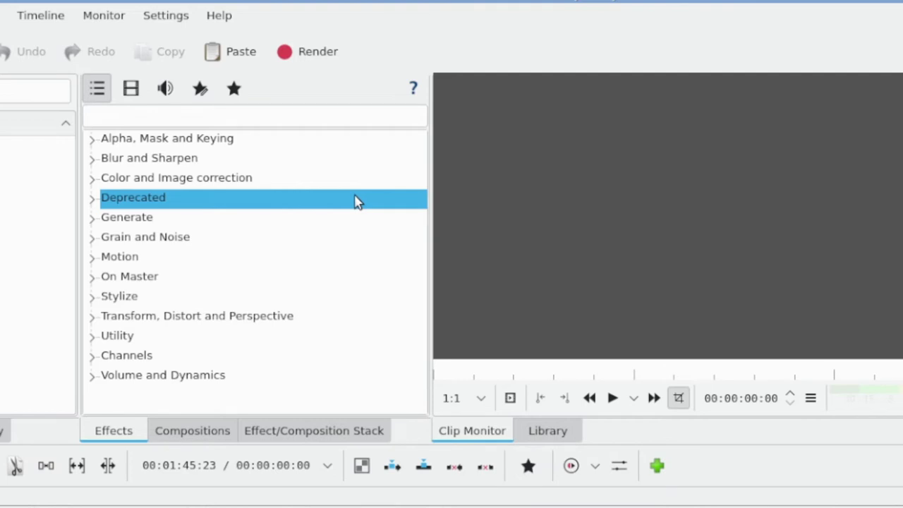
pyautogui.keyDown('ctrl'); pyautogui.click(355, 199); pyautogui.keyUp('ctrl')
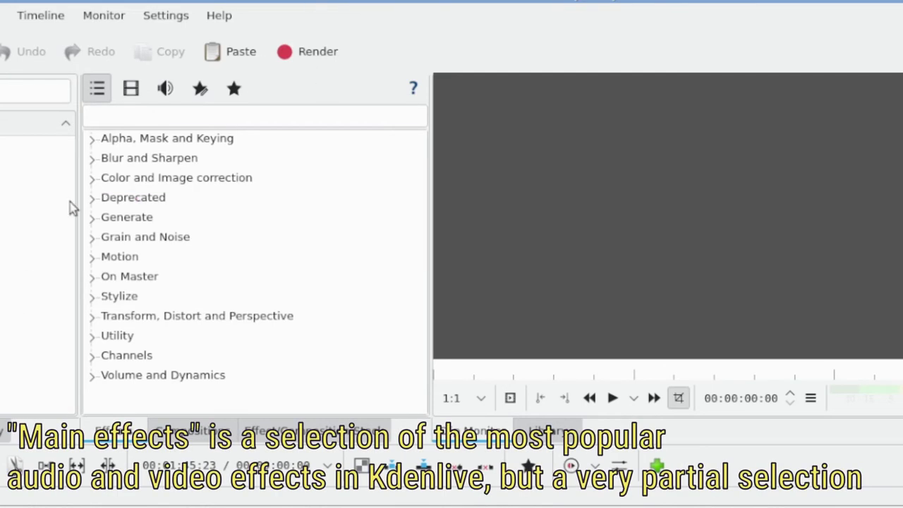
pyautogui.click(132, 89)
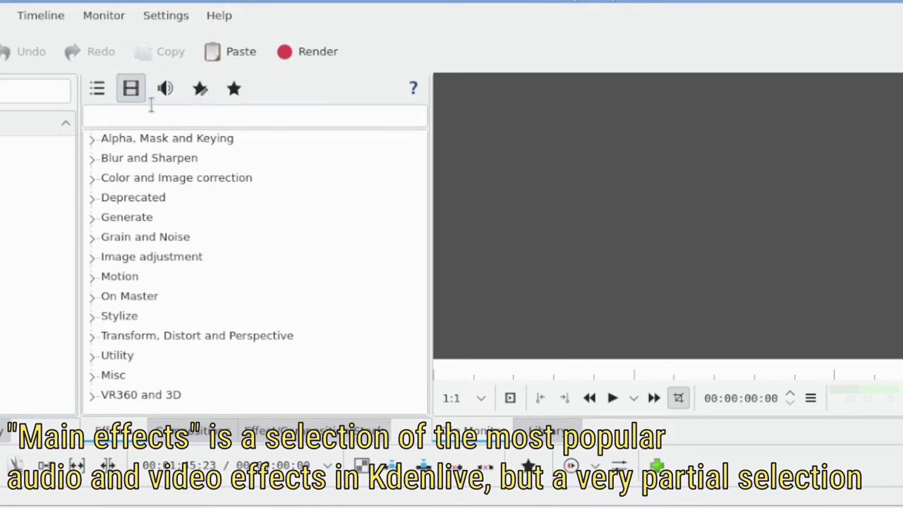
# - Expand the Alpha, Mask and Keying group, select Alpha gradient, and turn on effect descriptions
pyautogui.click(271, 201)
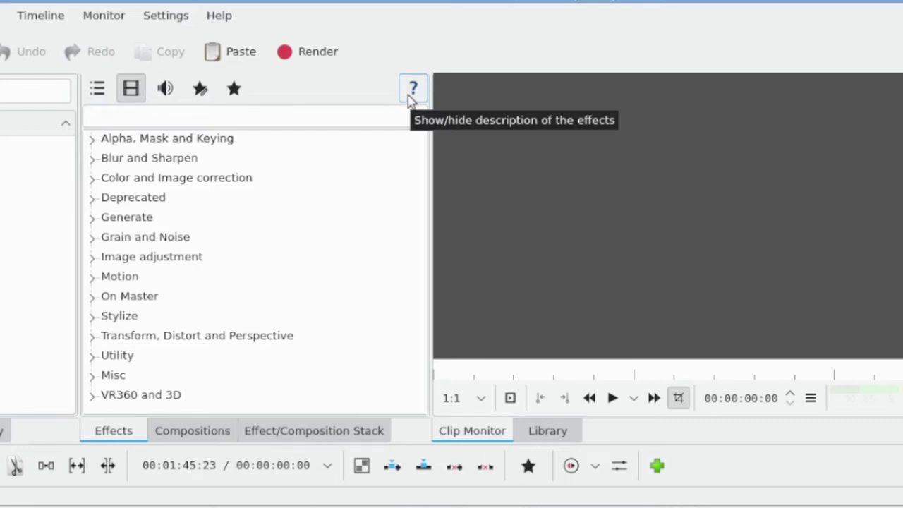
pyautogui.click(105, 139)
pyautogui.click(92, 140)
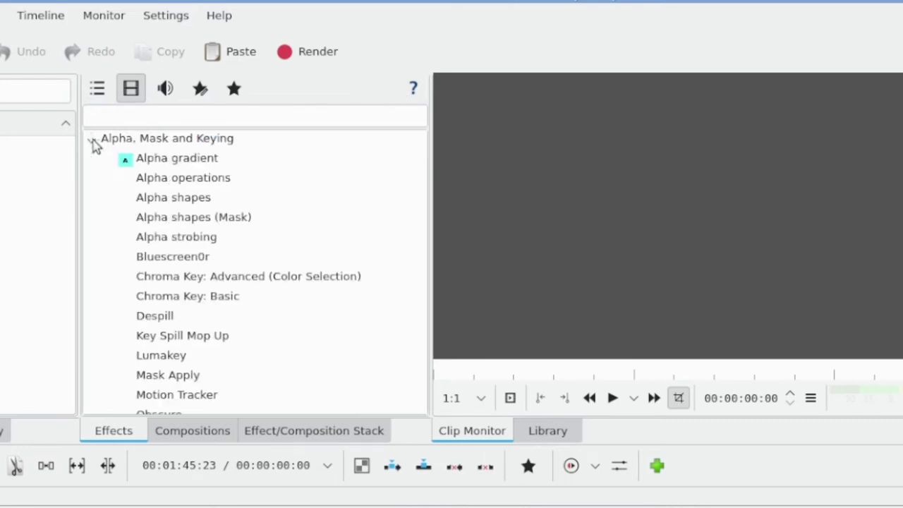
pyautogui.click(159, 145)
pyautogui.click(94, 143)
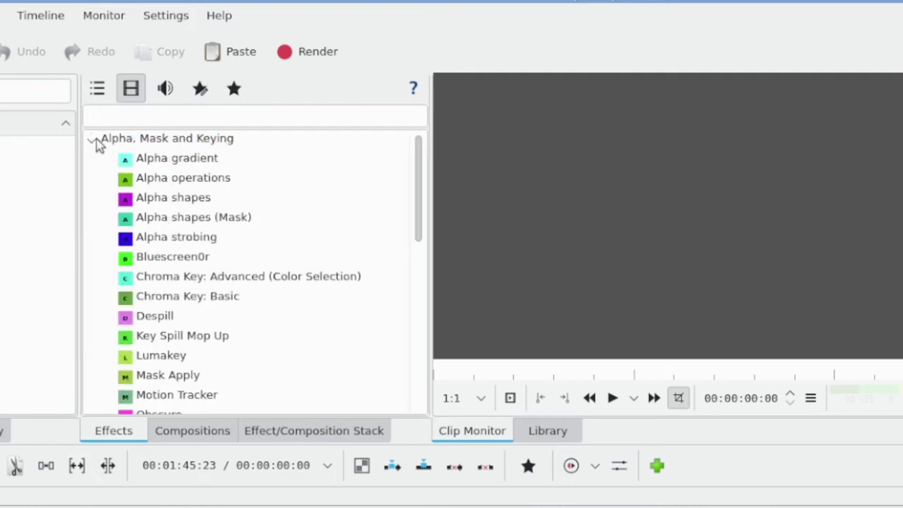
pyautogui.click(131, 159)
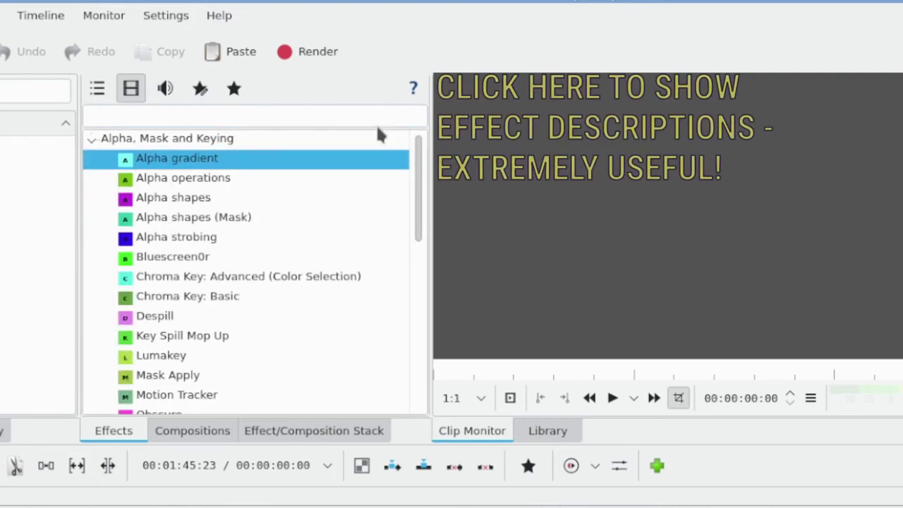
pyautogui.click(416, 90)
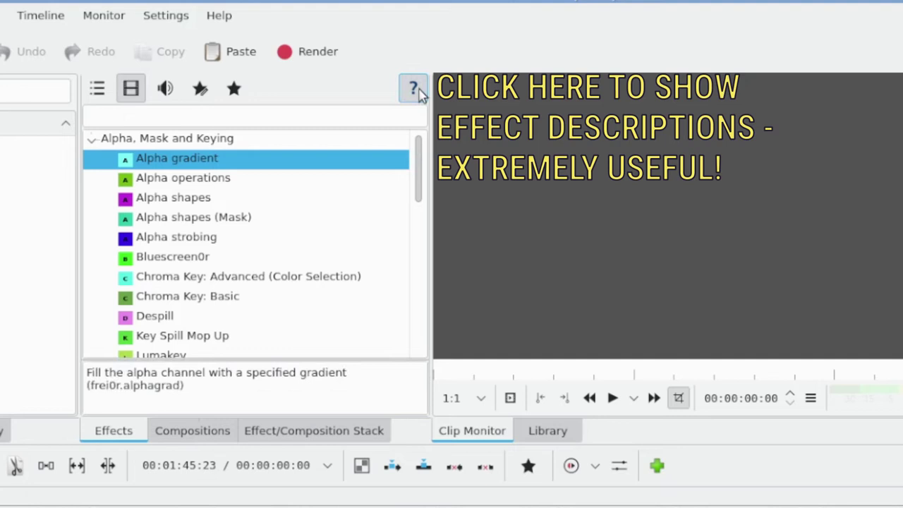
# - Dismiss the Lumakey context menu and select Alpha gradient to read its description
pyautogui.rightClick(373, 356)
pyautogui.click(318, 388)
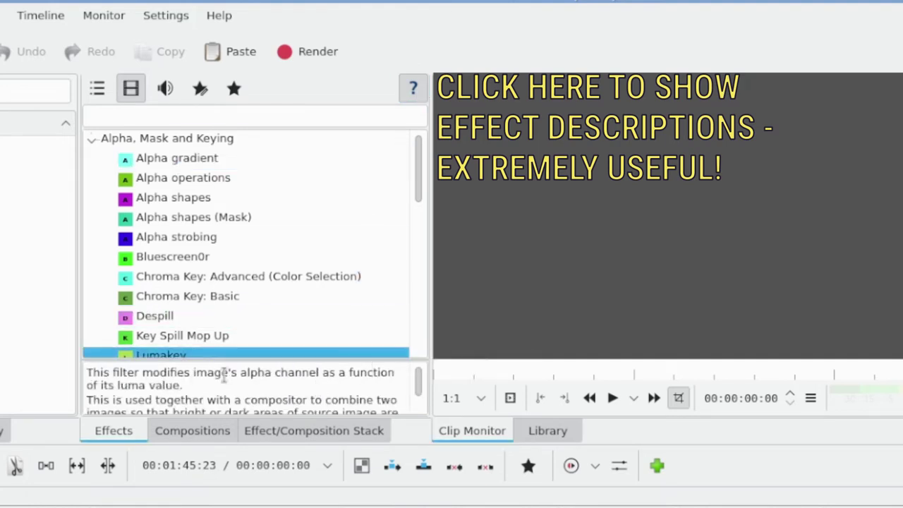
pyautogui.scroll(-1, 156, 385)
pyautogui.scroll(1, 157, 385)
pyautogui.click(202, 168)
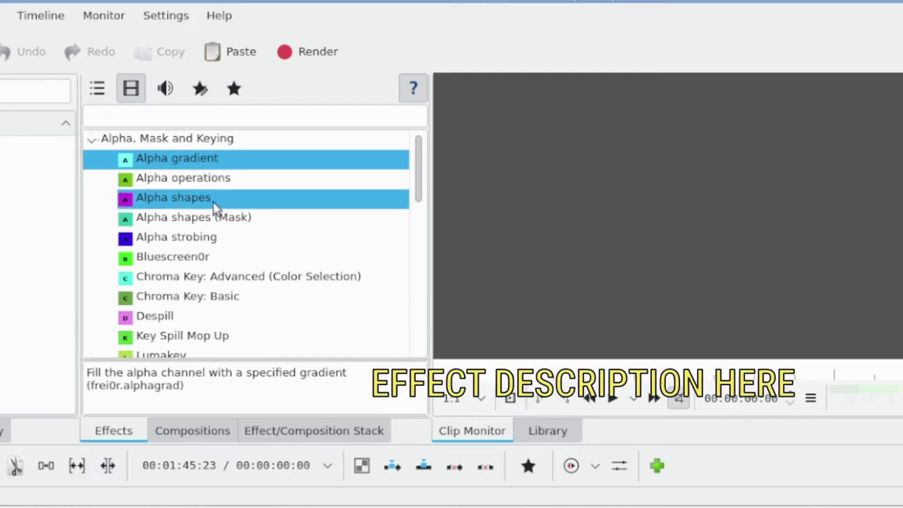
# - Scroll through the Alpha, Mask and Keying effects list
pyautogui.scroll(-2, 235, 202)
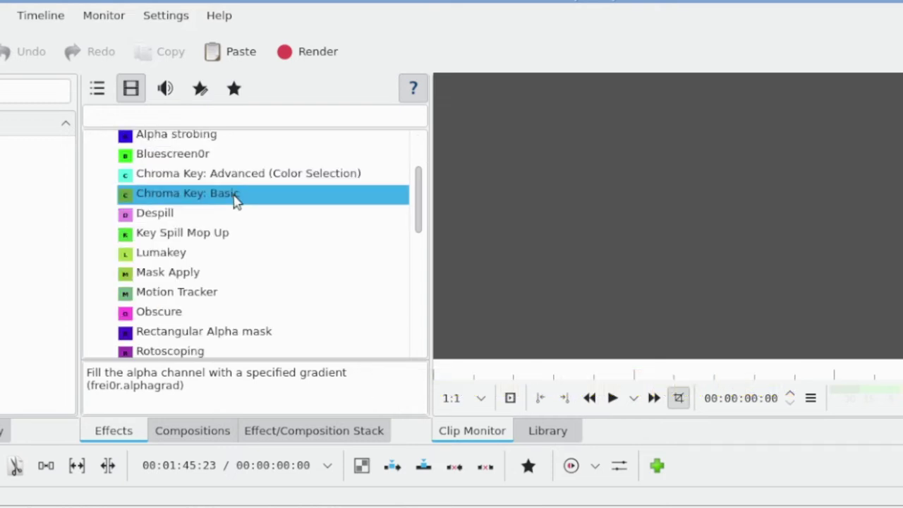
pyautogui.scroll(-1, 236, 201)
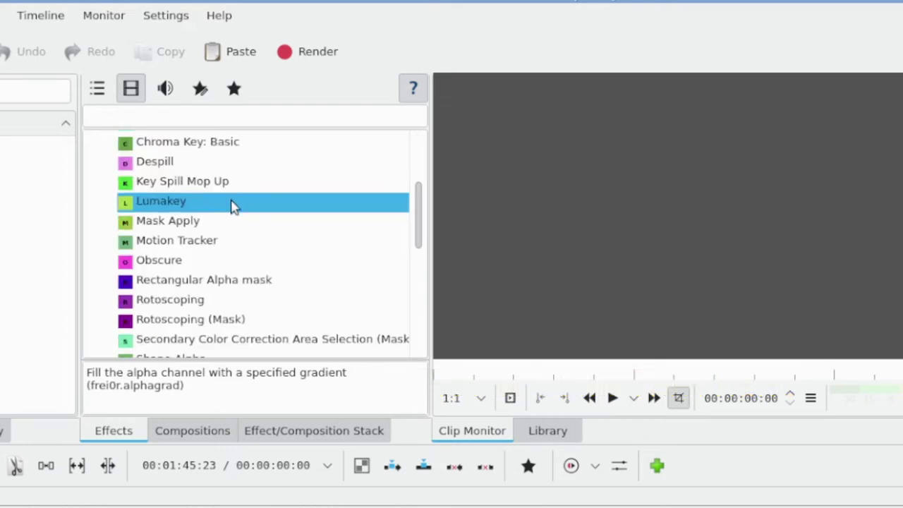
pyautogui.scroll(-2, 231, 203)
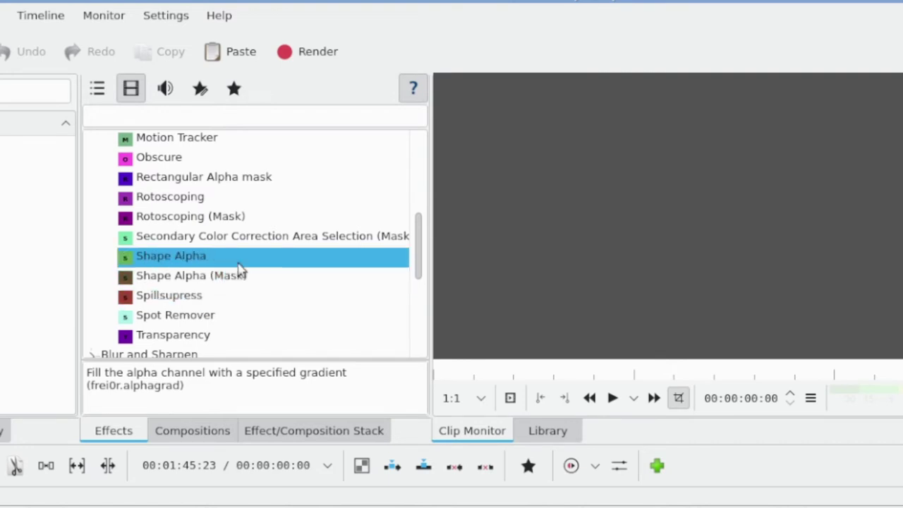
pyautogui.scroll(-2, 243, 261)
pyautogui.scroll(-3, 243, 248)
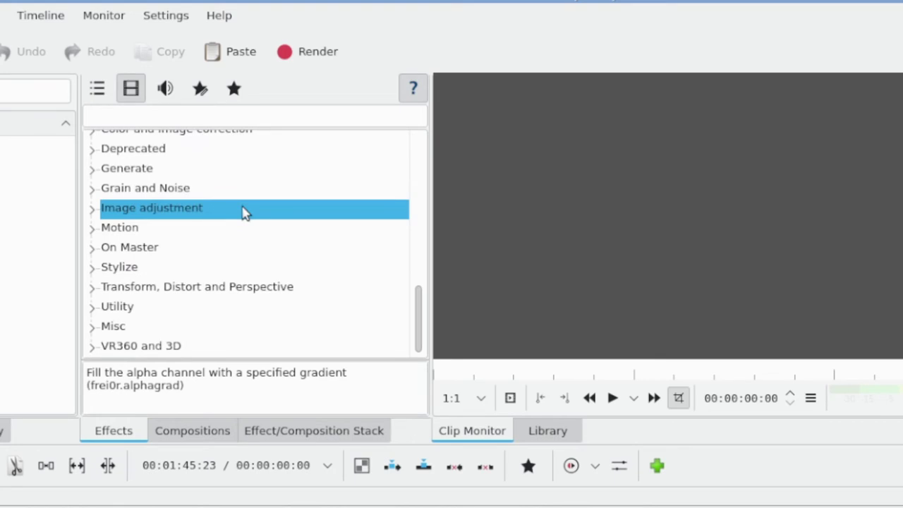
pyautogui.scroll(6, 243, 212)
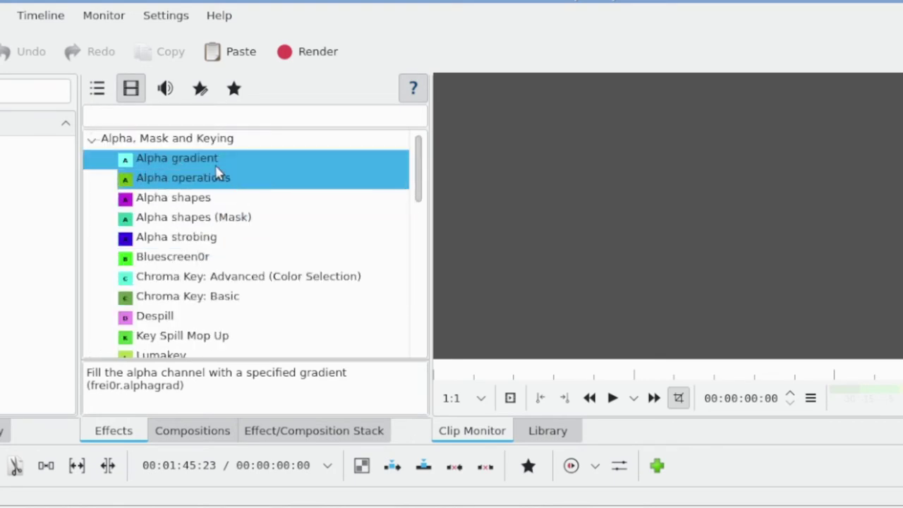
# - Collapse and re-expand the Alpha, Mask and Keying group, then scroll down to Transparency
pyautogui.click(91, 141)
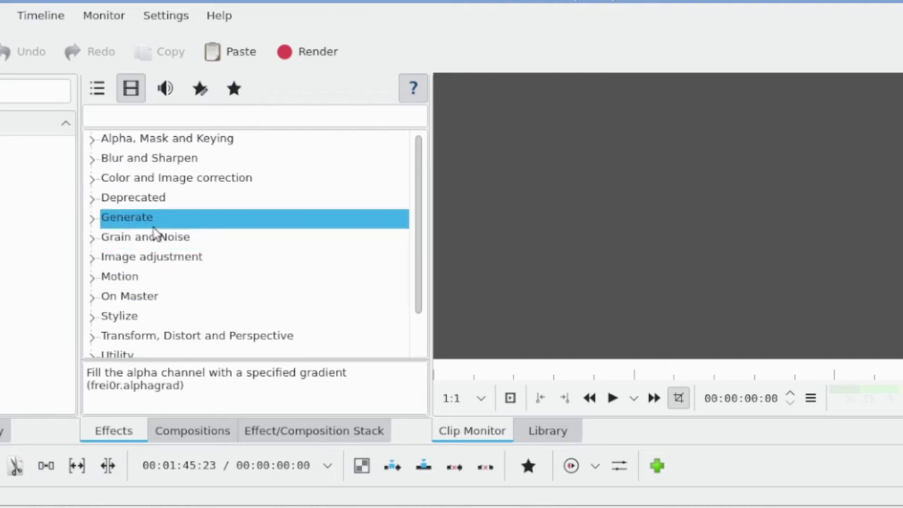
pyautogui.doubleClick(125, 138)
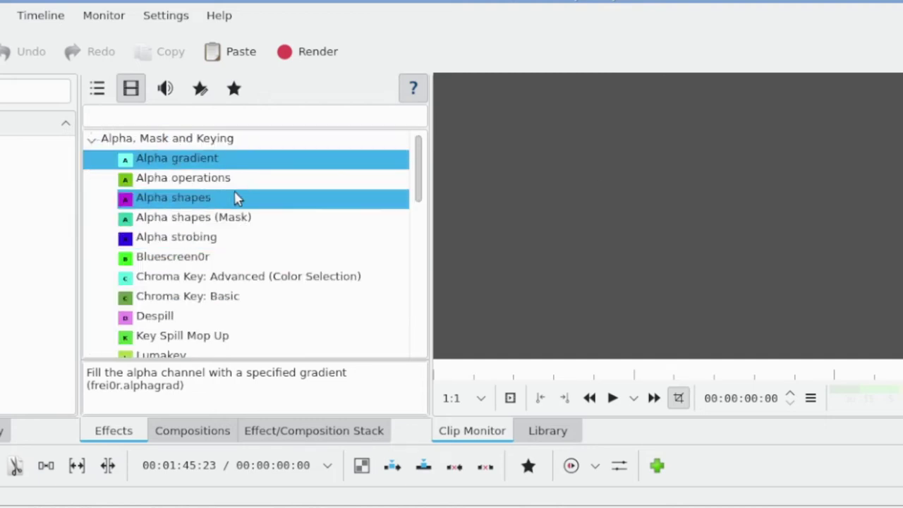
pyautogui.doubleClick(210, 141)
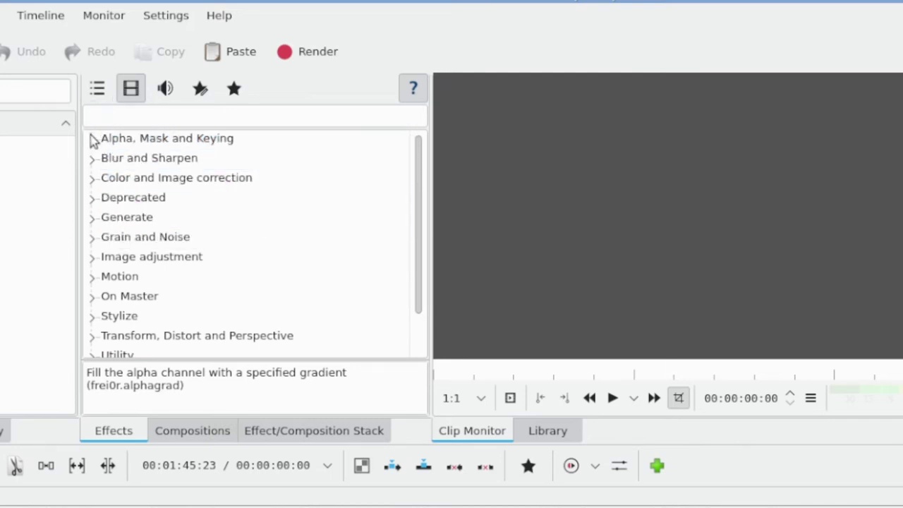
pyautogui.click(91, 139)
pyautogui.scroll(-2, 147, 186)
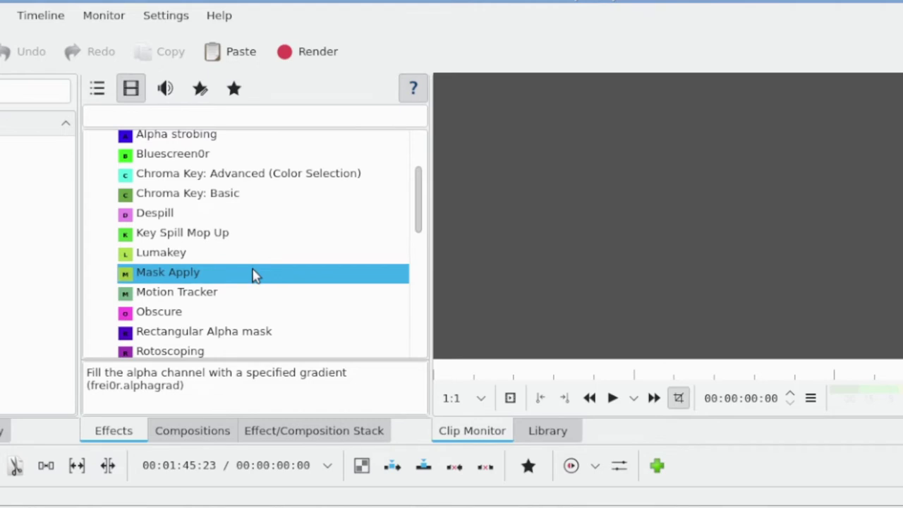
pyautogui.scroll(-1, 223, 251)
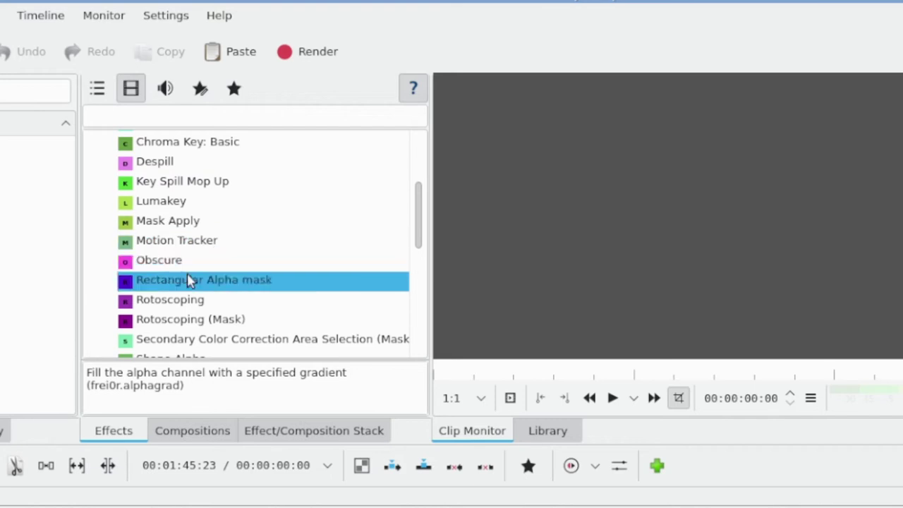
pyautogui.scroll(-2, 204, 259)
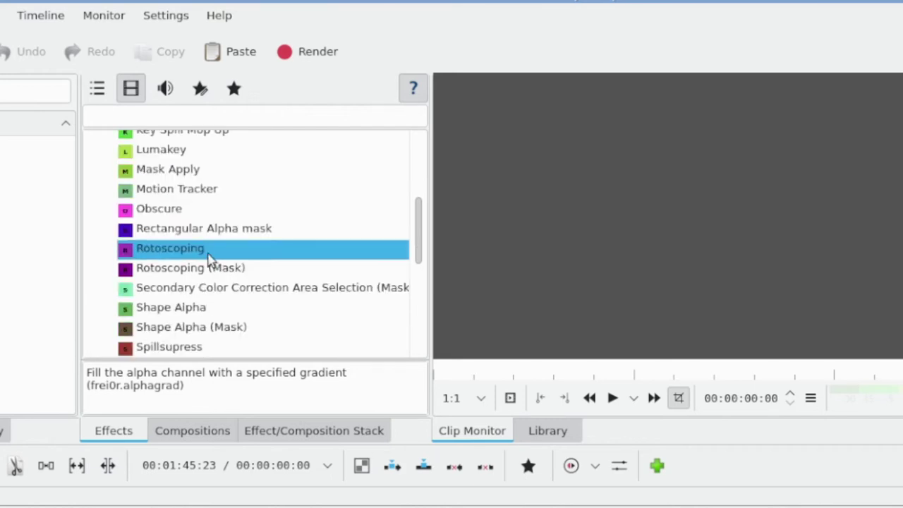
pyautogui.scroll(-1, 209, 260)
pyautogui.scroll(-1, 211, 268)
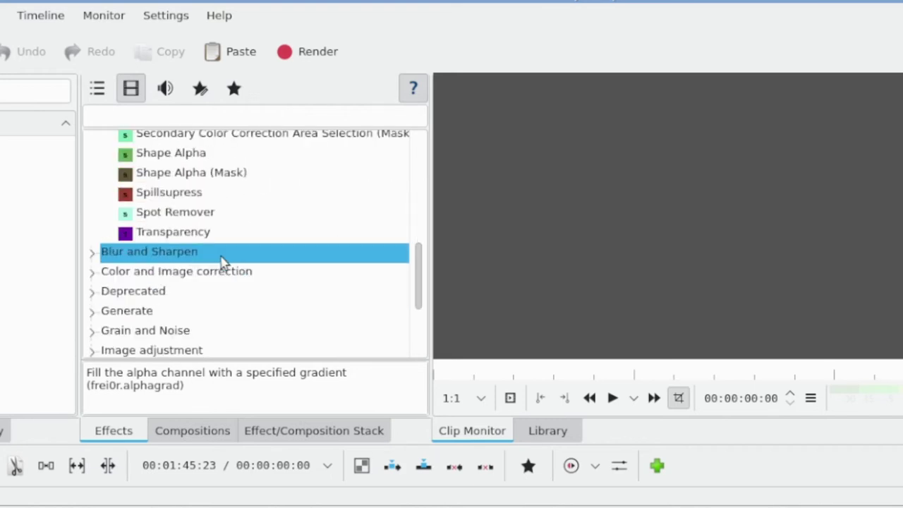
# - Expand Blur and Sharpen and select Shape Adaptive Blur, Square Blur, Smartblur and Sharp/Unsharp
pyautogui.click(90, 258)
pyautogui.scroll(-1, 281, 273)
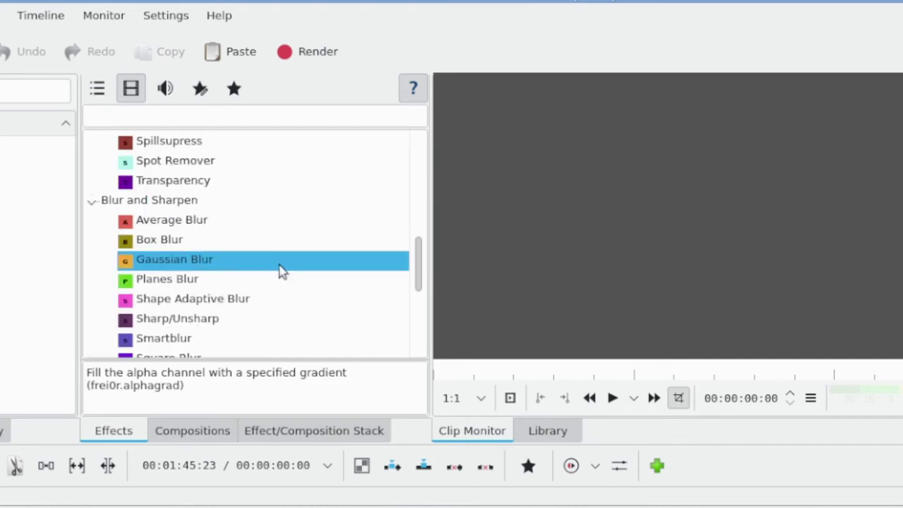
pyautogui.scroll(-1, 279, 265)
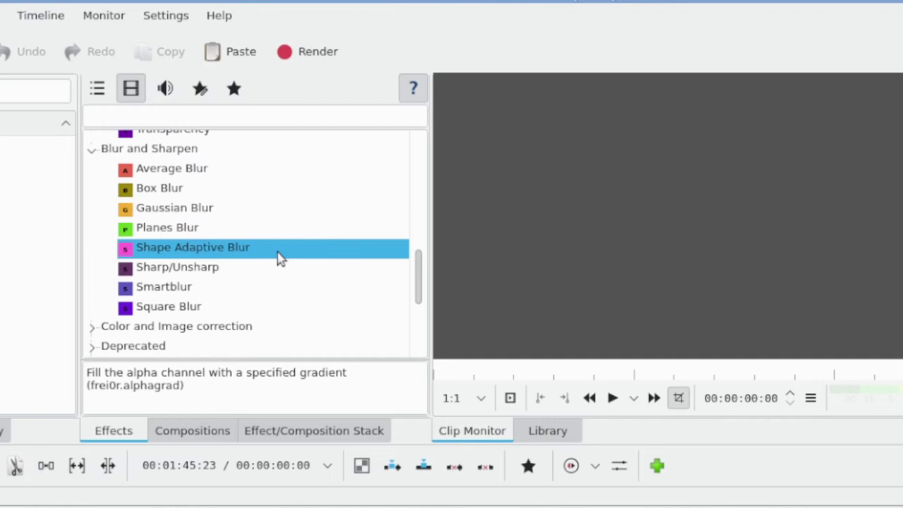
pyautogui.click(381, 253)
pyautogui.click(328, 221)
pyautogui.click(83, 347)
pyautogui.click(150, 309)
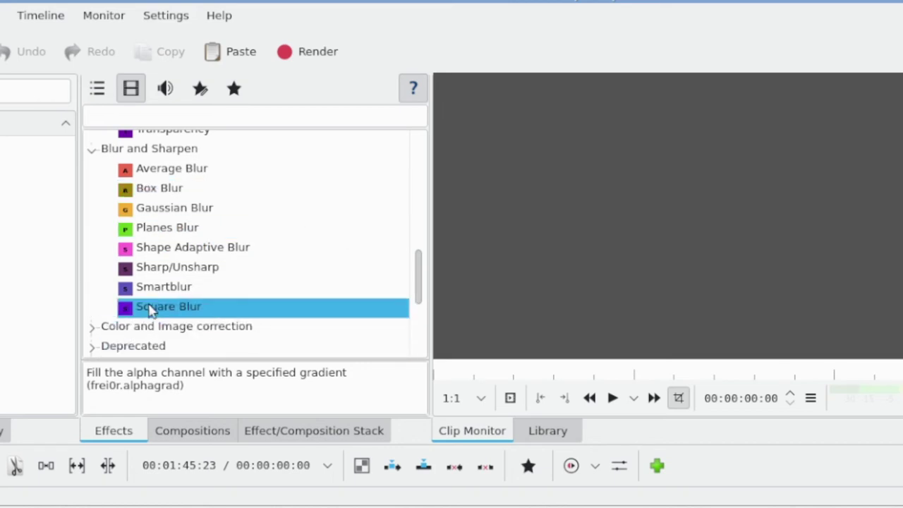
pyautogui.click(159, 289)
pyautogui.click(187, 272)
pyautogui.click(247, 310)
# - Expand the Color and Image correction group and select the 3 point balance effect
pyautogui.click(238, 328)
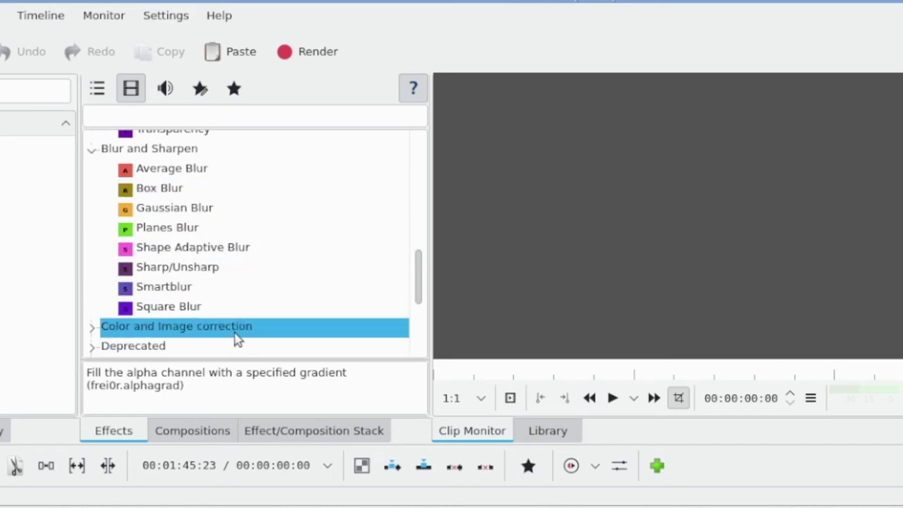
pyautogui.click(232, 288)
pyautogui.click(235, 270)
pyautogui.scroll(-1, 234, 268)
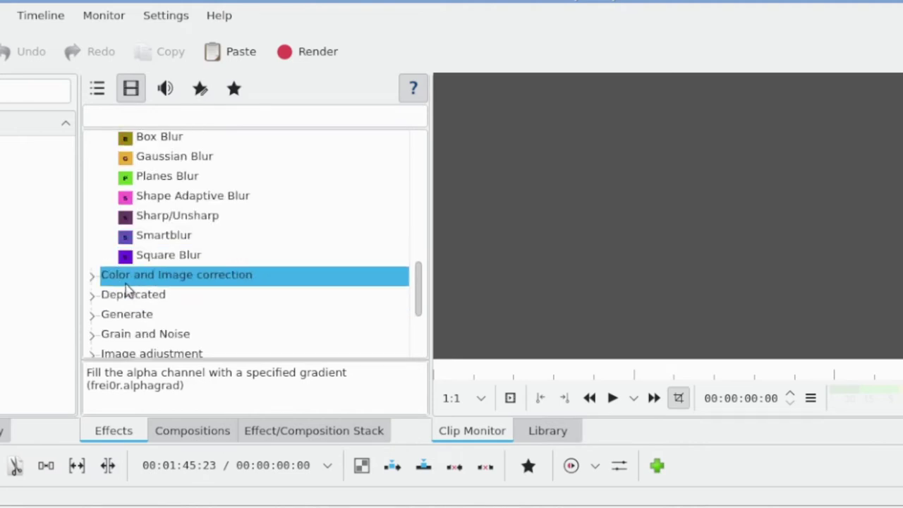
pyautogui.click(94, 282)
pyautogui.scroll(-1, 144, 237)
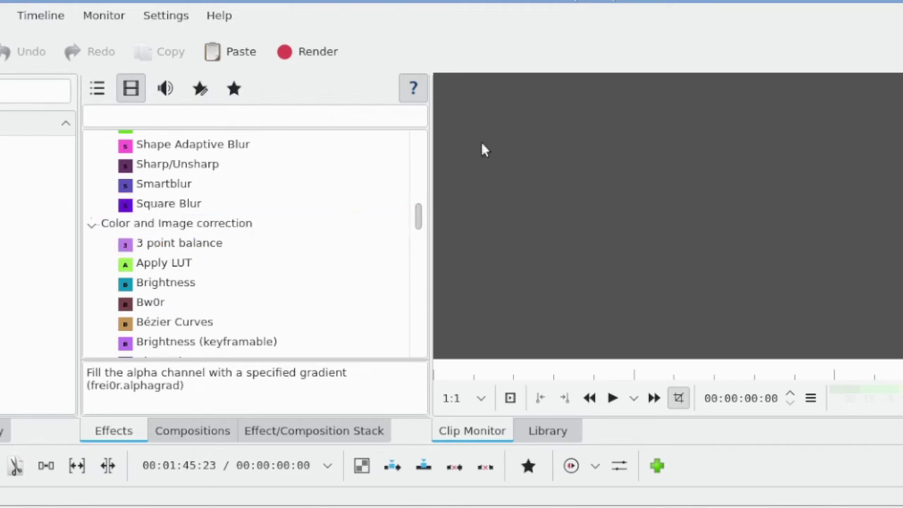
pyautogui.click(276, 248)
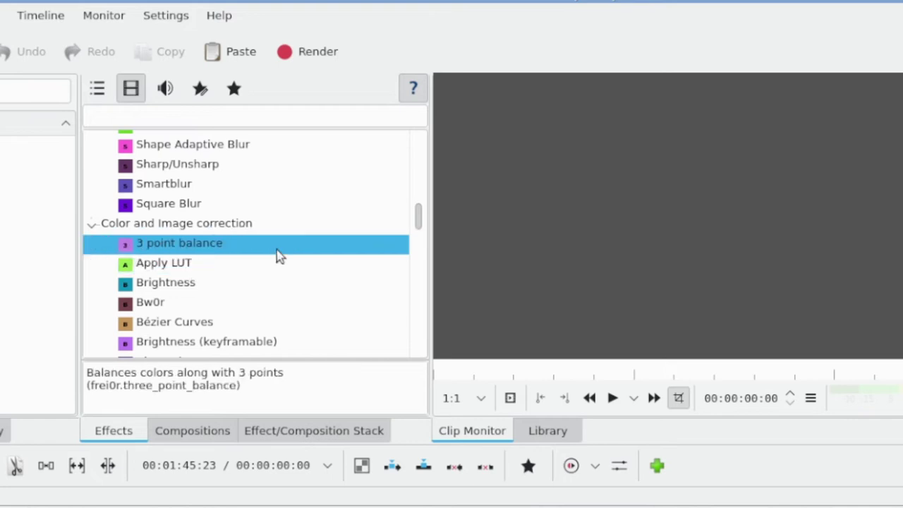
# - Select Lift/gamma/gain and bring up the favourites menus for it and Invert0r
pyautogui.scroll(-9, 271, 267)
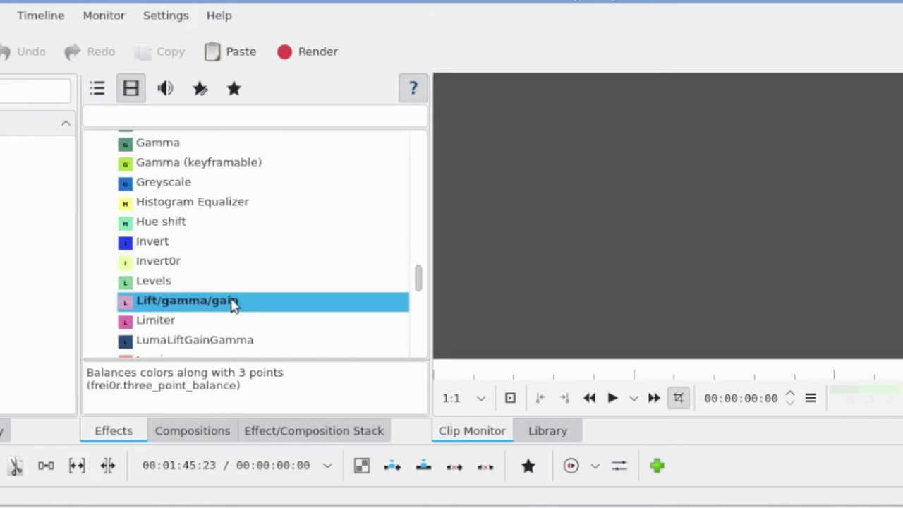
pyautogui.click(232, 302)
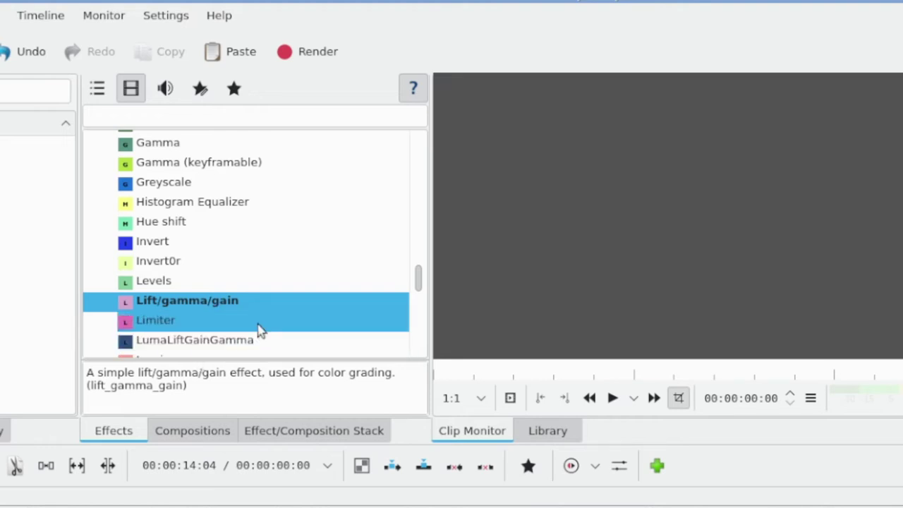
pyautogui.rightClick(189, 307)
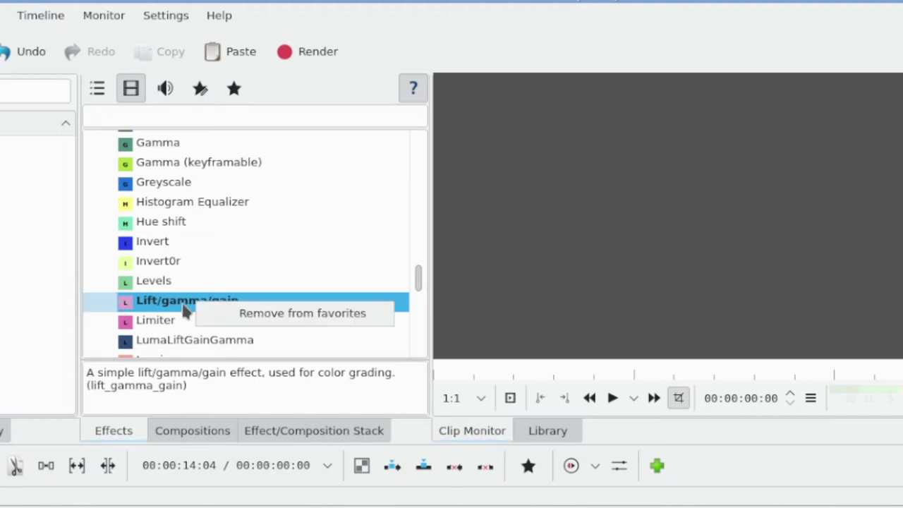
pyautogui.click(171, 275)
pyautogui.rightClick(171, 266)
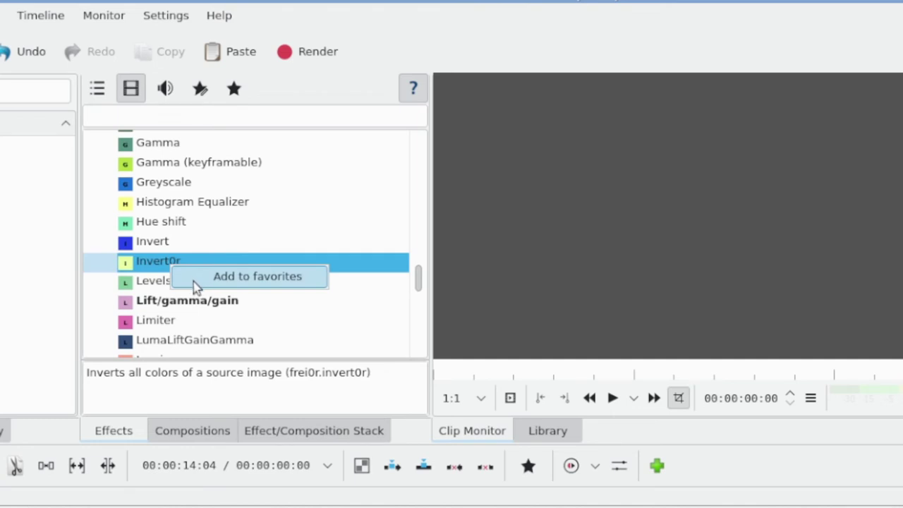
# - Dismiss the favourites menu, scroll the color correction effects, and select White Balance for its description
pyautogui.click(150, 270)
pyautogui.scroll(5, 219, 275)
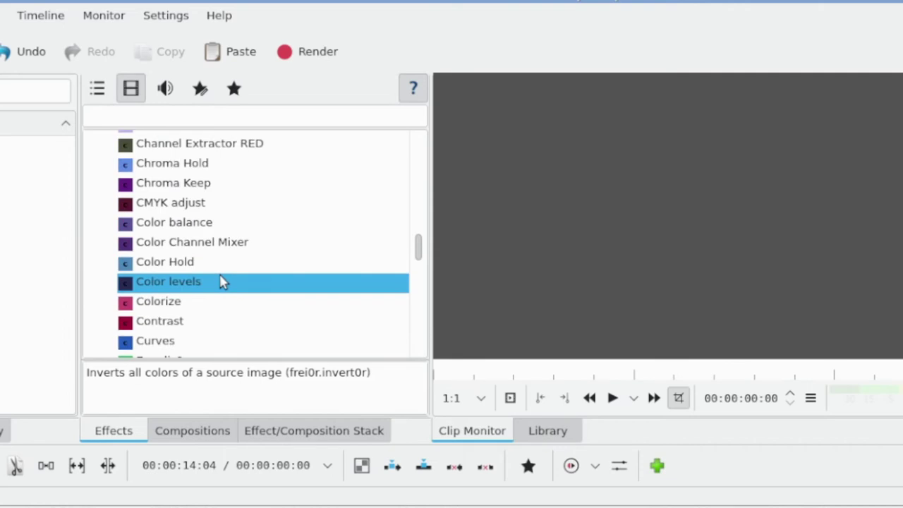
pyautogui.scroll(5, 221, 282)
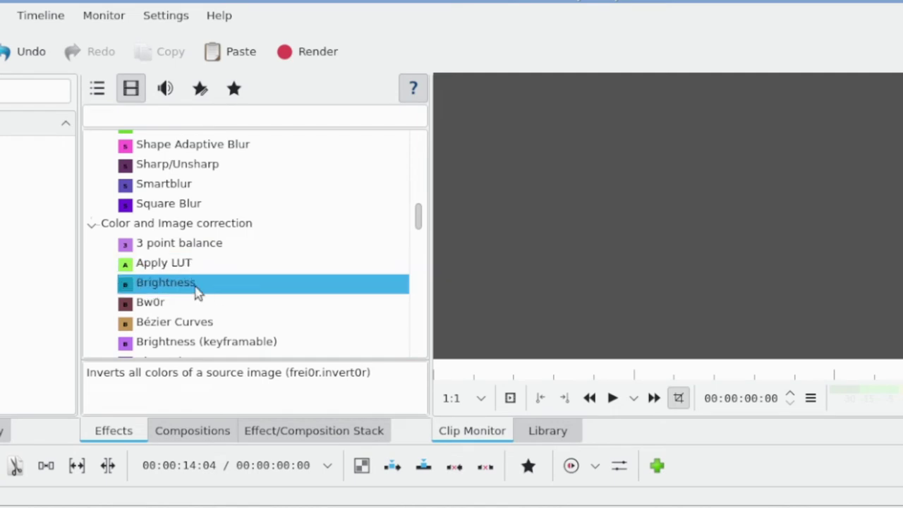
pyautogui.scroll(-8, 202, 258)
pyautogui.scroll(-3, 205, 258)
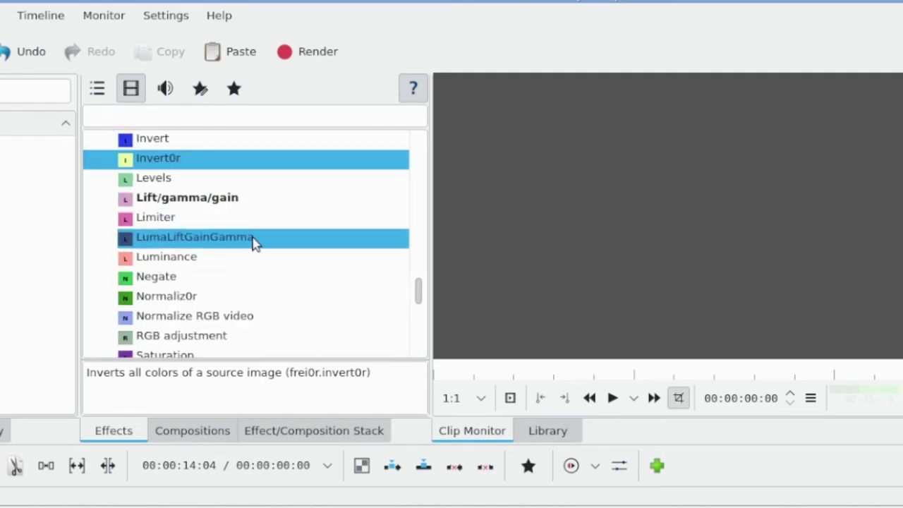
pyautogui.scroll(-1, 261, 240)
pyautogui.scroll(1, 259, 238)
pyautogui.scroll(-4, 258, 236)
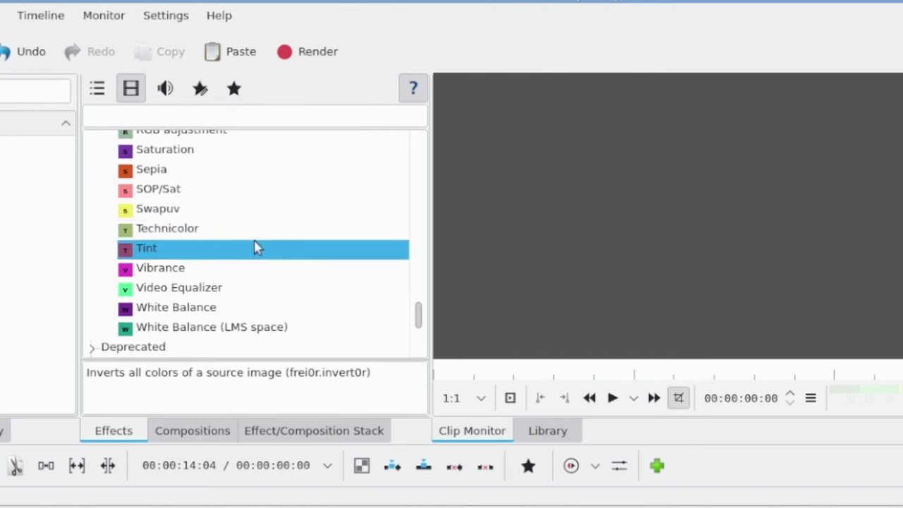
pyautogui.click(191, 311)
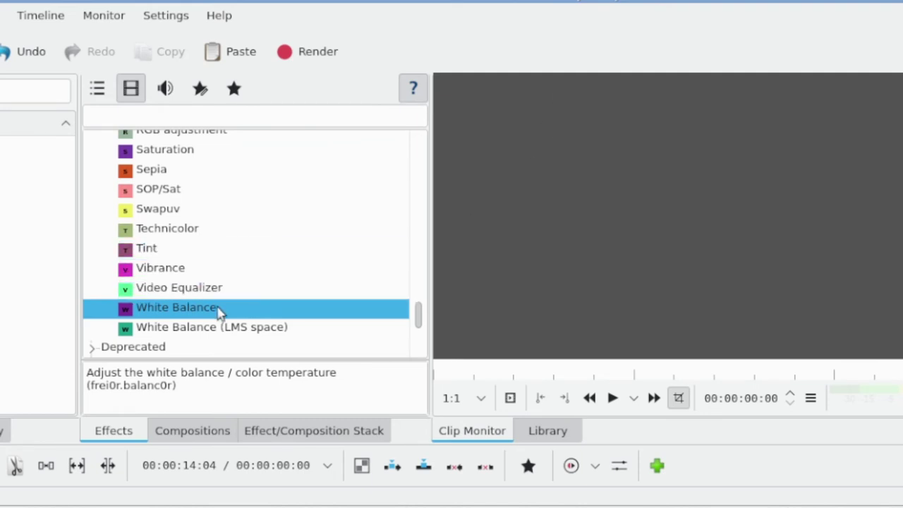
# - Expand the Deprecated and Generate effect groups and scroll through their entries
pyautogui.scroll(-3, 183, 269)
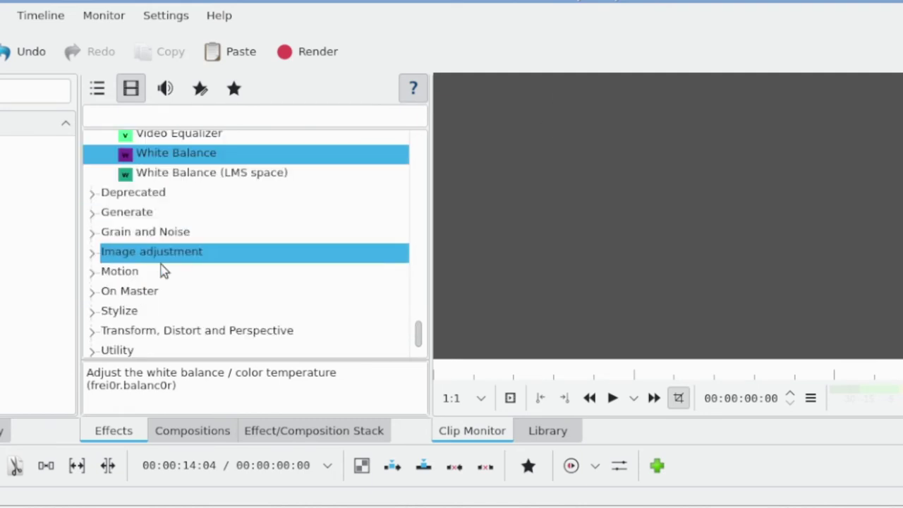
pyautogui.click(94, 196)
pyautogui.scroll(-2, 170, 222)
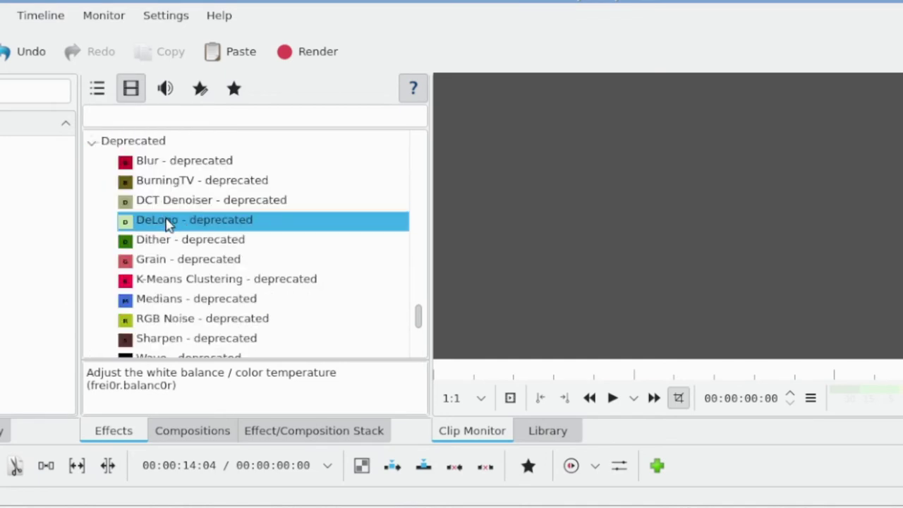
pyautogui.scroll(-2, 169, 211)
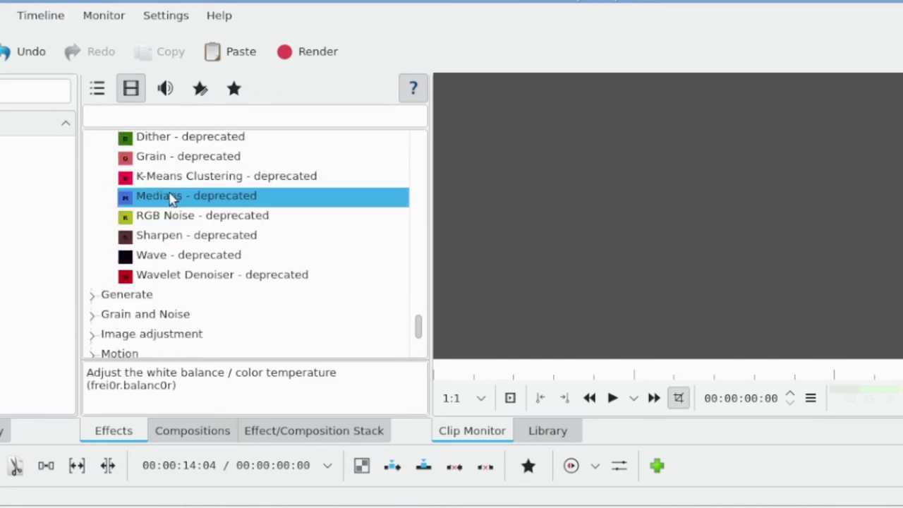
pyautogui.click(90, 245)
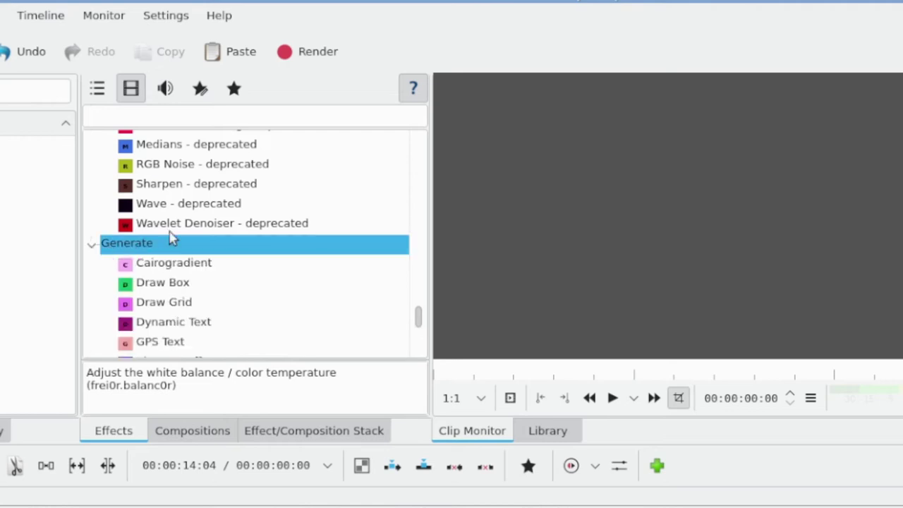
pyautogui.scroll(-3, 215, 232)
pyautogui.scroll(2, 215, 233)
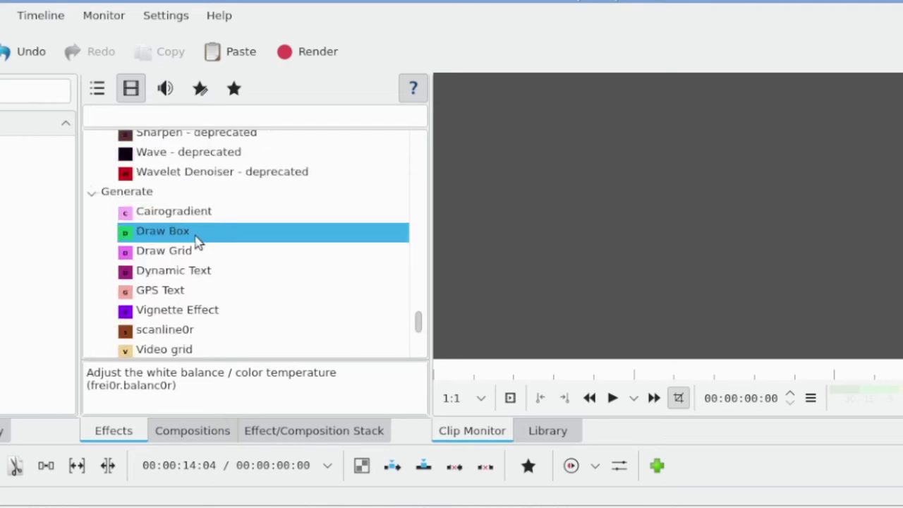
pyautogui.scroll(-2, 169, 256)
pyautogui.scroll(-2, 107, 261)
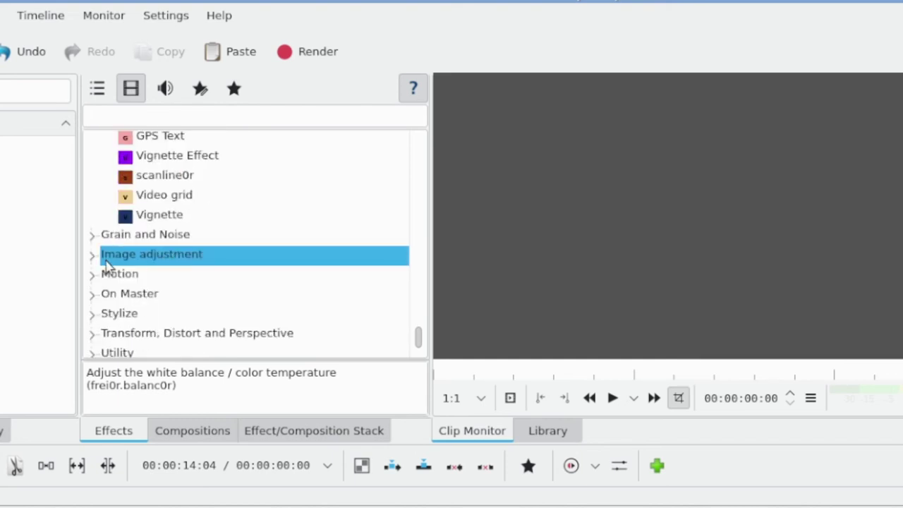
pyautogui.scroll(4, 115, 235)
pyautogui.scroll(-4, 115, 239)
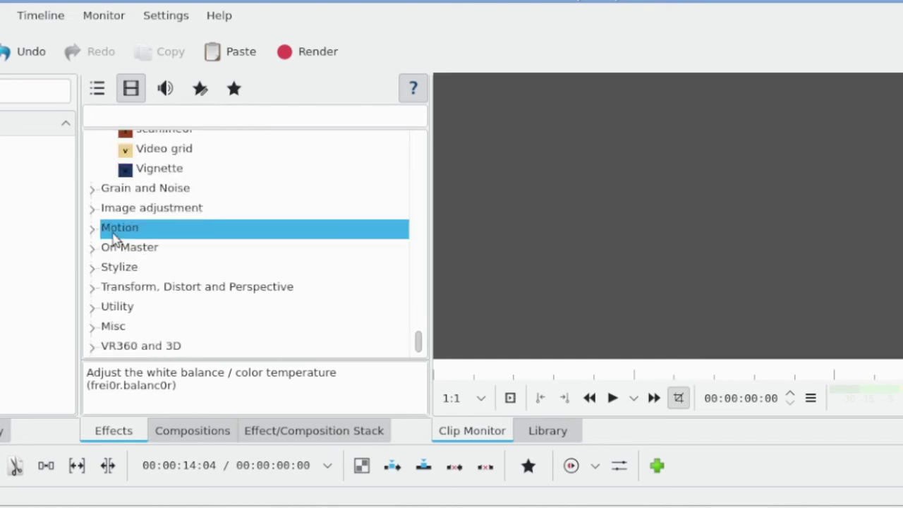
# - Expand the Grain and Noise and Image adjustment groups
pyautogui.click(91, 189)
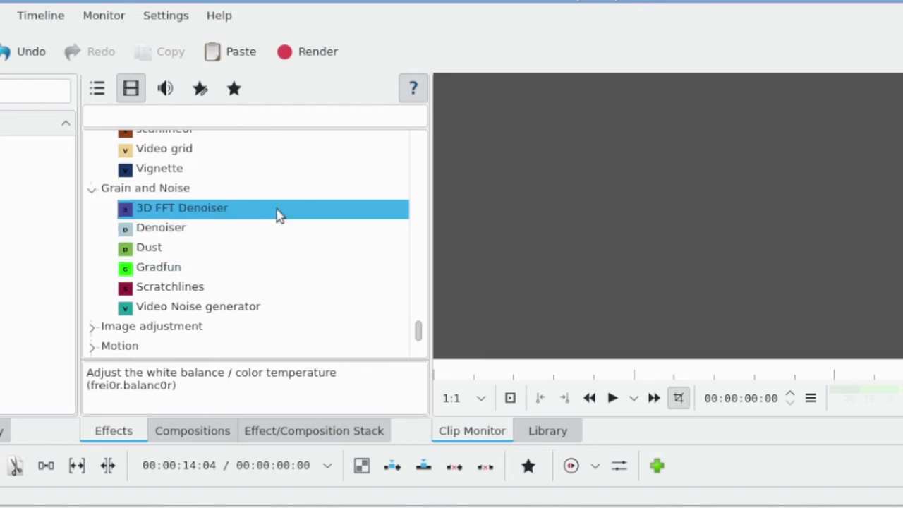
pyautogui.scroll(-1, 166, 264)
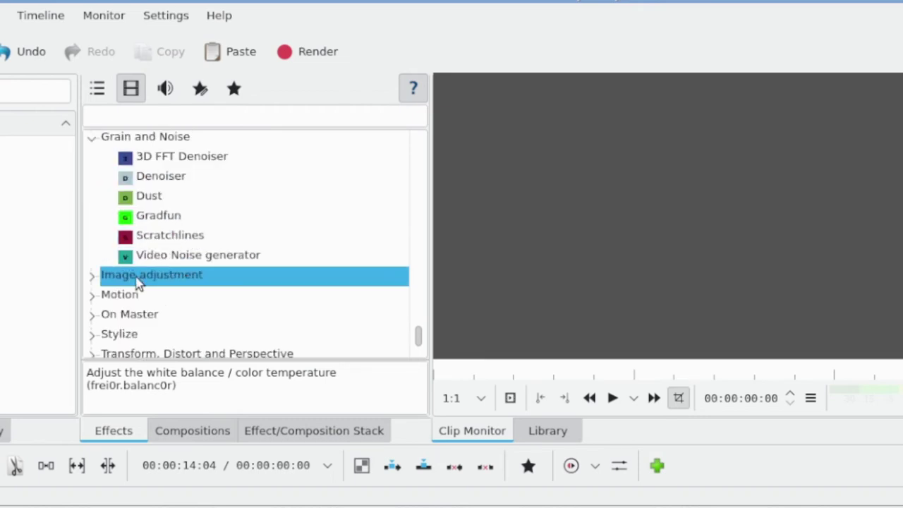
pyautogui.click(91, 275)
pyautogui.scroll(-5, 127, 263)
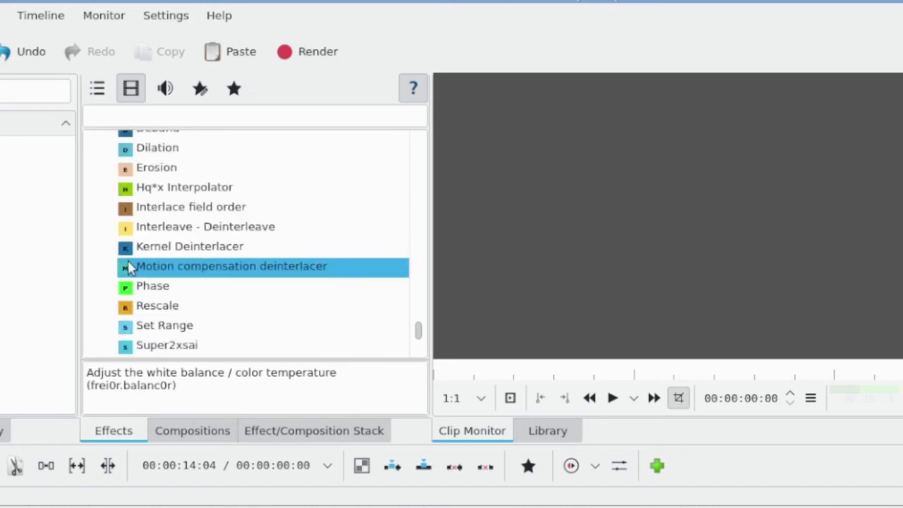
pyautogui.scroll(-2, 127, 266)
# - Expand the Motion, On Master and Stylize groups, showing Glitch0r, Dance, Cartoon and Charcoal
pyautogui.click(93, 234)
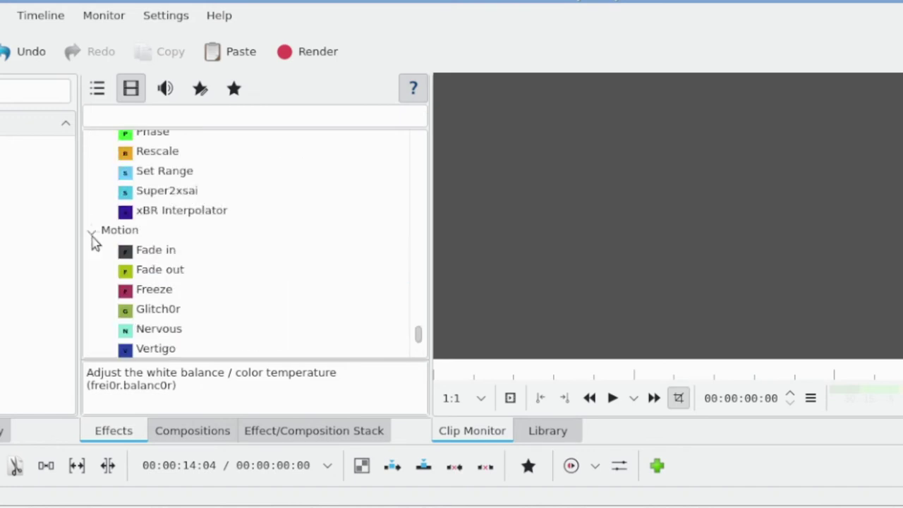
pyautogui.scroll(-1, 94, 239)
pyautogui.scroll(-1, 260, 244)
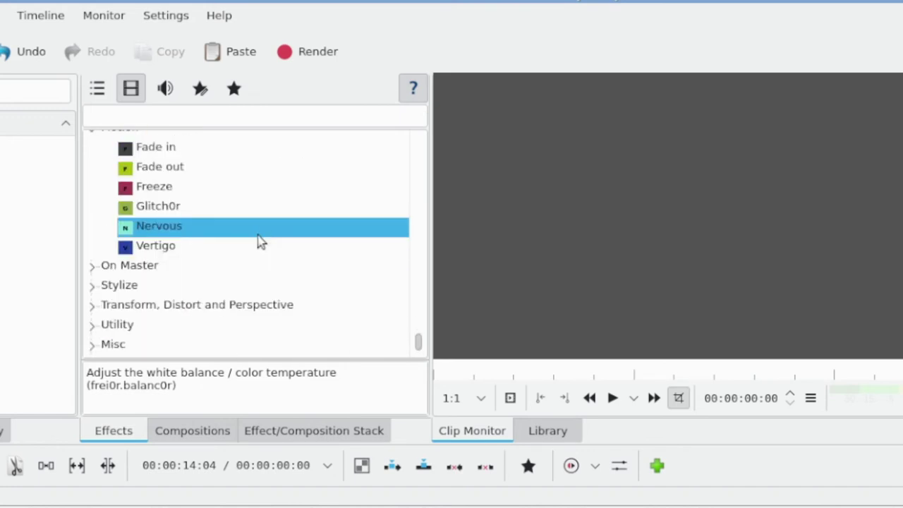
pyautogui.click(98, 269)
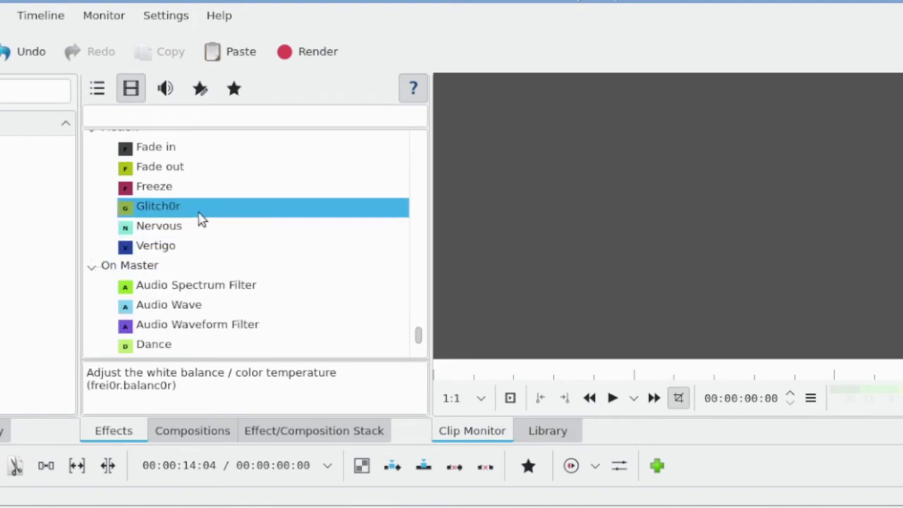
pyautogui.scroll(-1, 203, 203)
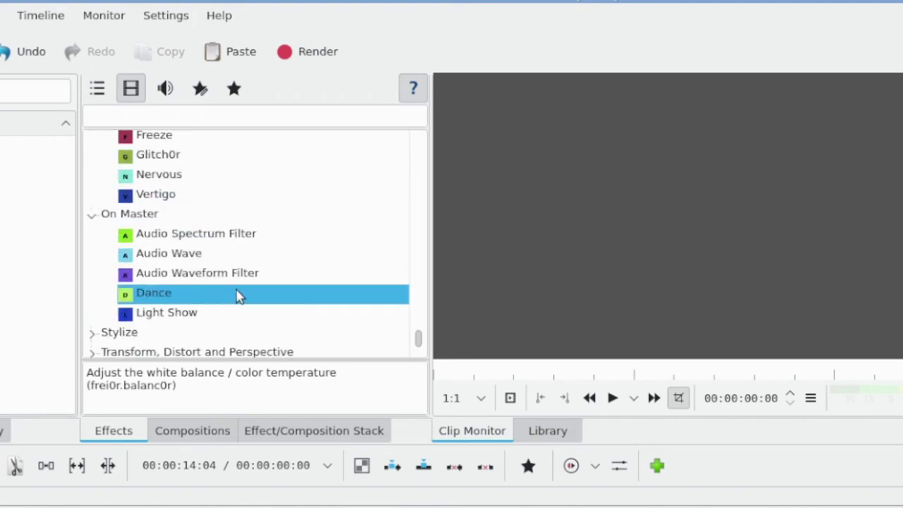
pyautogui.scroll(-1, 240, 255)
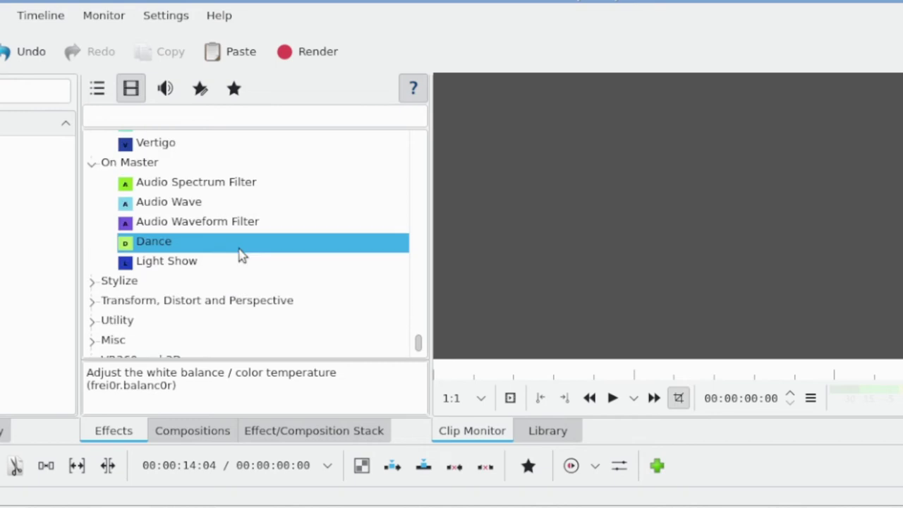
pyautogui.click(97, 290)
pyautogui.scroll(-1, 106, 279)
# - Expand Transform, Distort and Perspective and scroll from Flippo and Mirror down to Zoom Pan
pyautogui.scroll(-1, 109, 270)
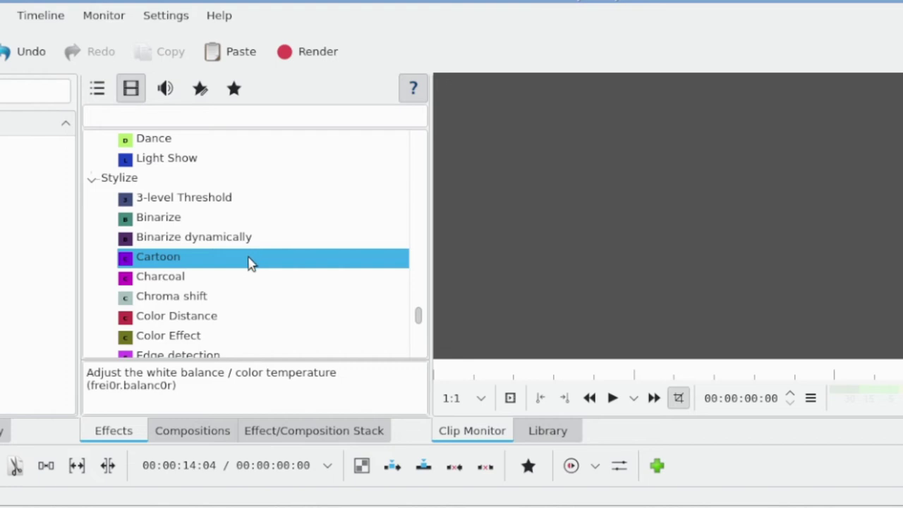
pyautogui.scroll(-2, 191, 310)
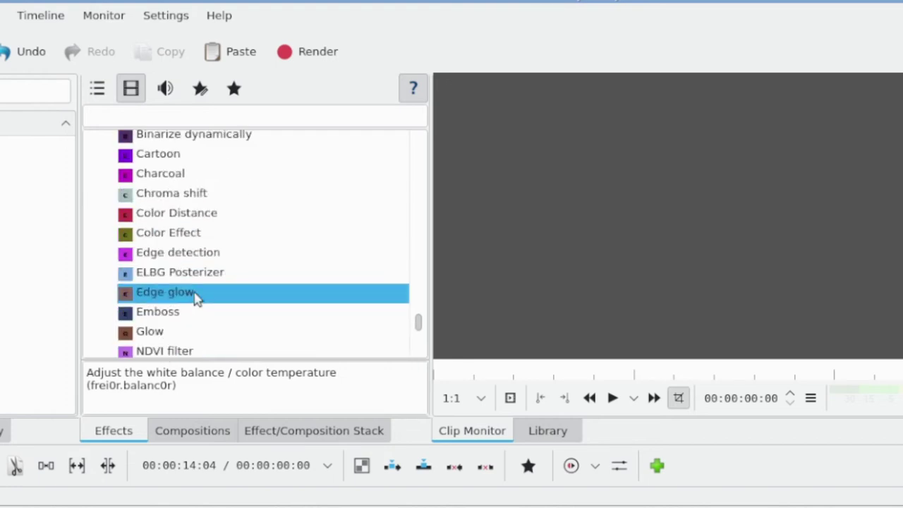
pyautogui.scroll(-3, 195, 297)
pyautogui.scroll(-3, 179, 293)
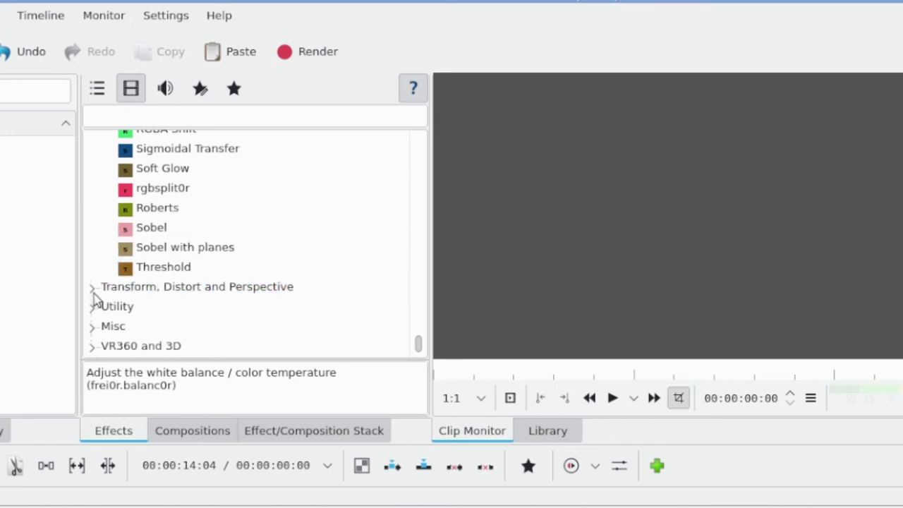
pyautogui.click(92, 287)
pyautogui.scroll(-2, 261, 250)
pyautogui.scroll(-4, 262, 251)
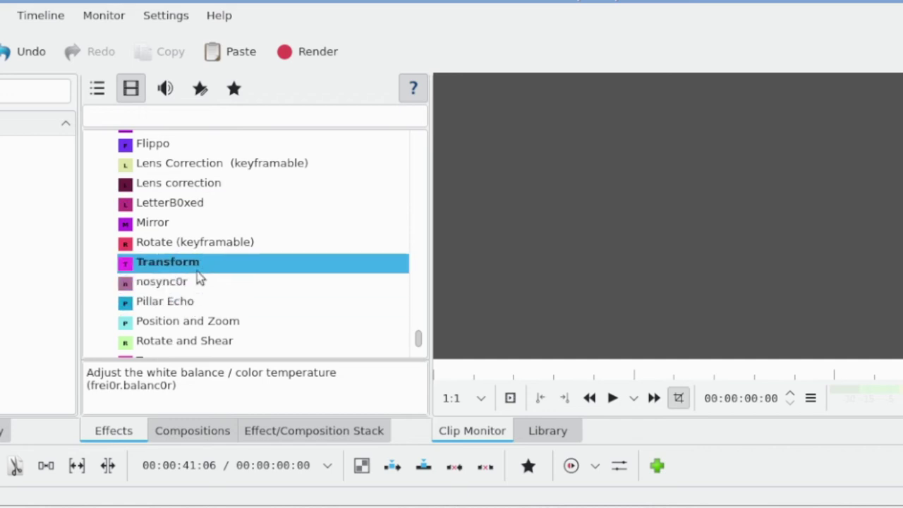
pyautogui.scroll(-1, 199, 278)
# - Expand the Utility, Misc and VR360 and 3D groups and scroll through entries like Scale_cuda and Tonemap_vaapi
pyautogui.scroll(-1, 218, 278)
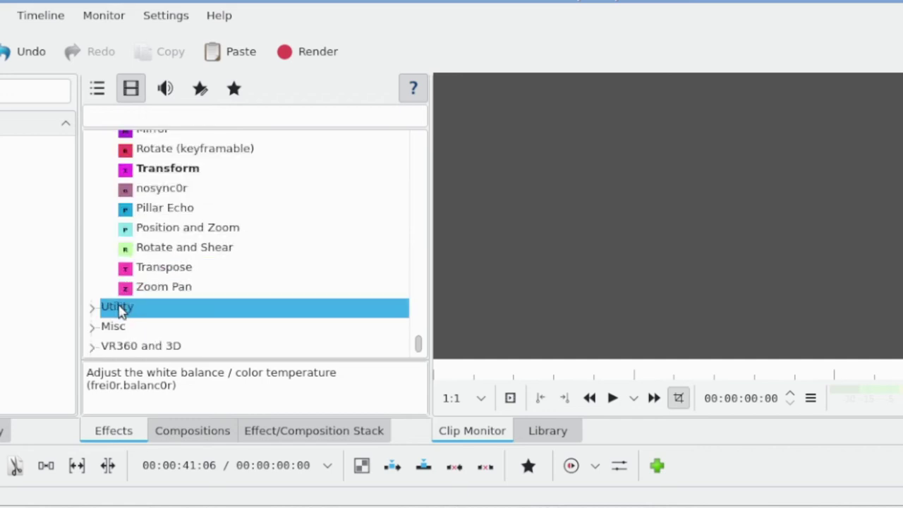
pyautogui.click(93, 307)
pyautogui.scroll(-4, 194, 271)
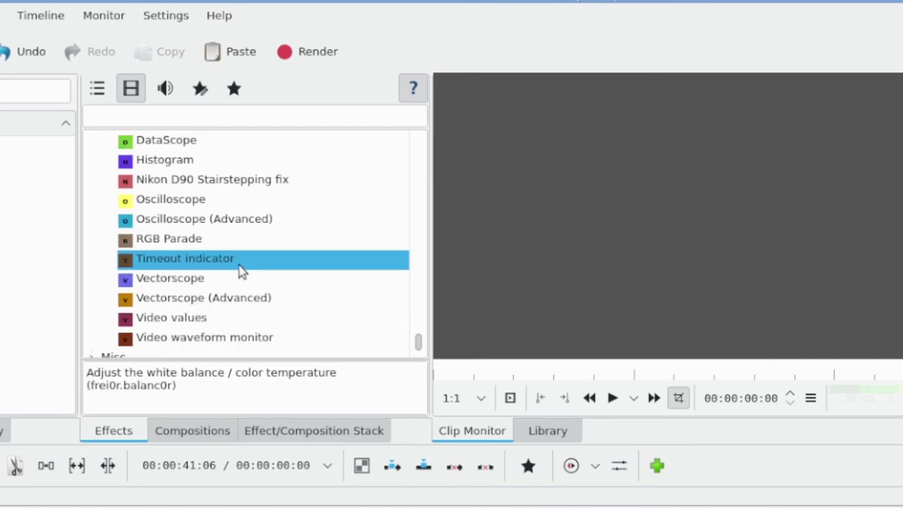
pyautogui.scroll(-1, 260, 231)
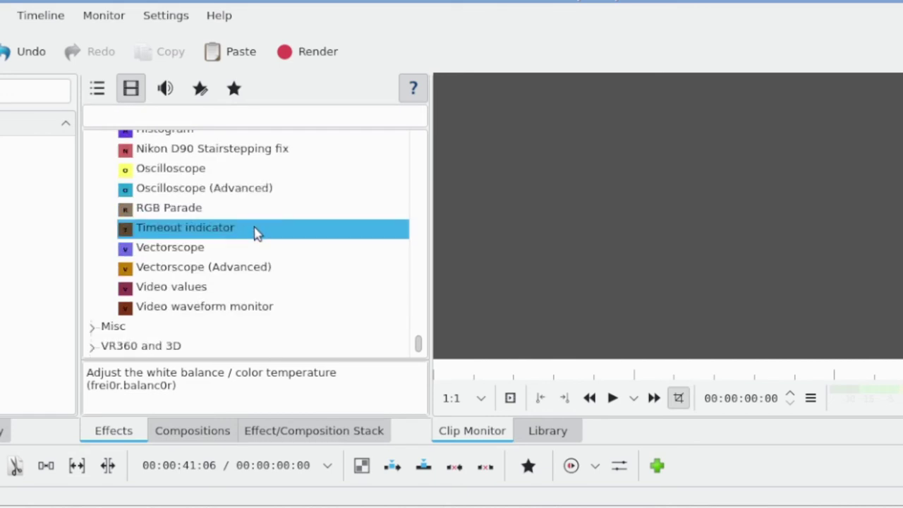
pyautogui.click(94, 328)
pyautogui.scroll(-6, 211, 268)
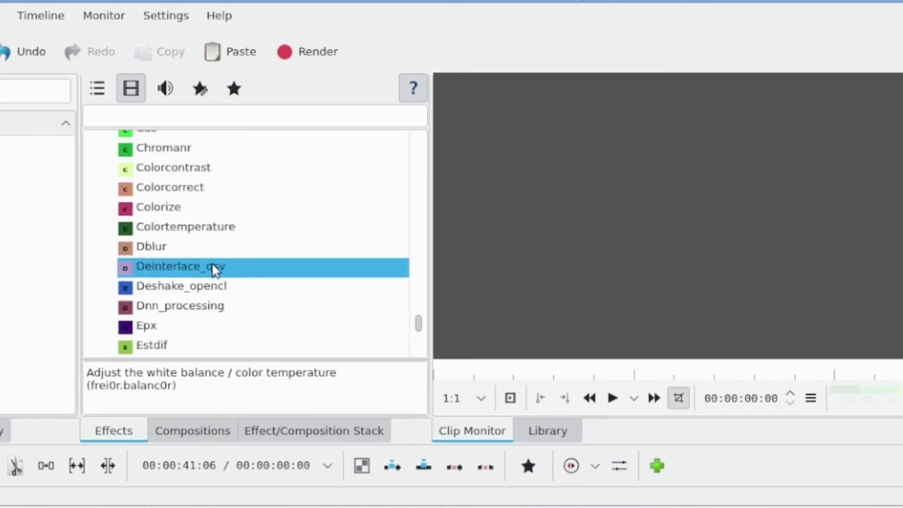
pyautogui.scroll(-1, 214, 269)
pyautogui.scroll(-5, 215, 277)
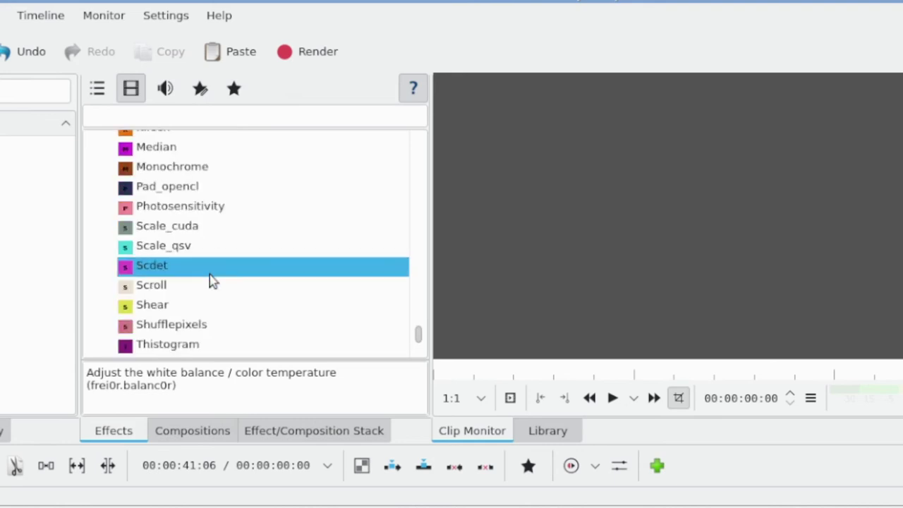
pyautogui.scroll(-1, 216, 278)
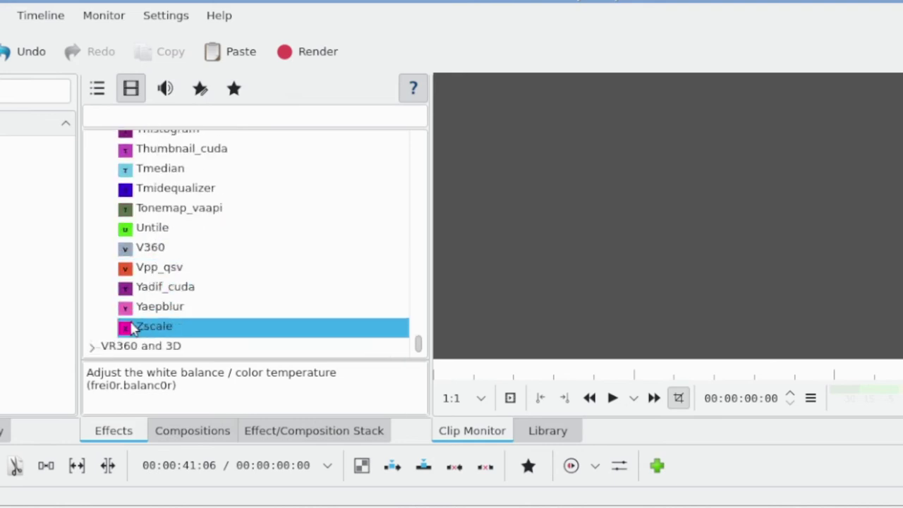
pyautogui.click(91, 348)
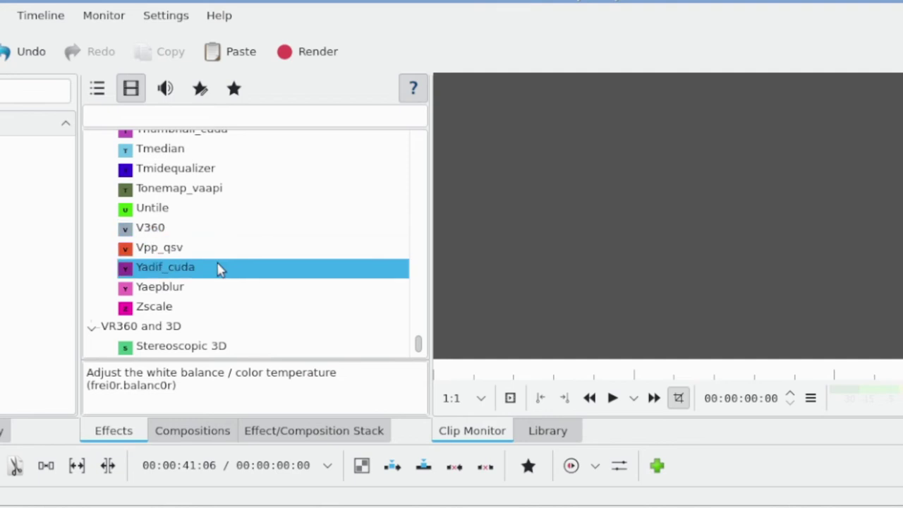
pyautogui.scroll(3, 261, 221)
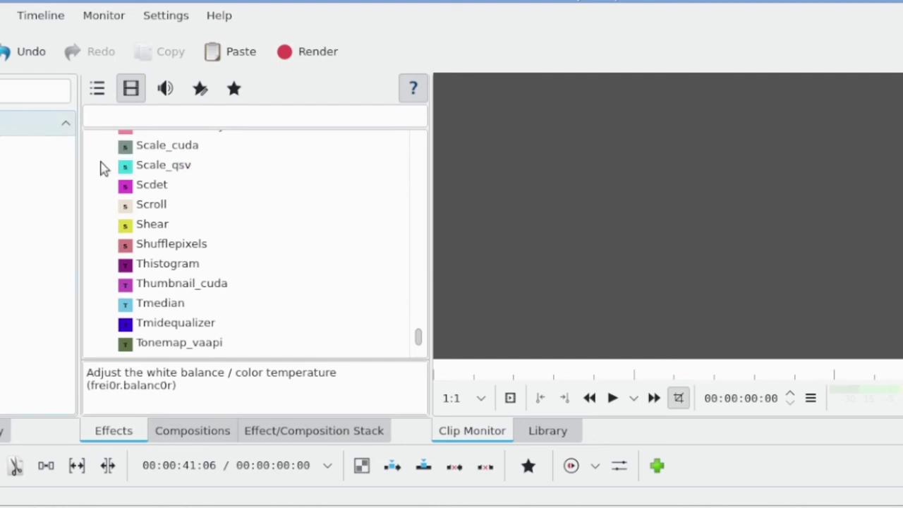
# - Switch to the audio effects list and expand the ZAM Plugins group
pyautogui.click(165, 87)
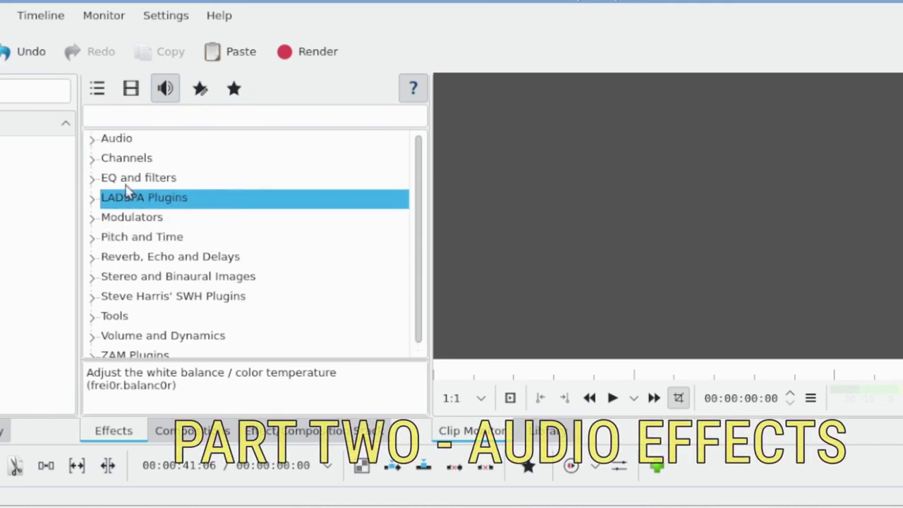
pyautogui.scroll(-1, 141, 304)
pyautogui.click(135, 346)
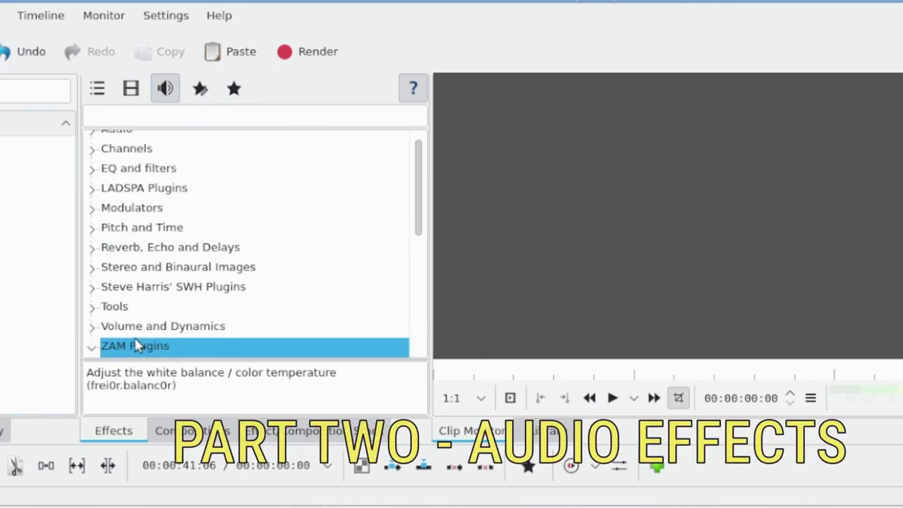
pyautogui.scroll(1, 197, 149)
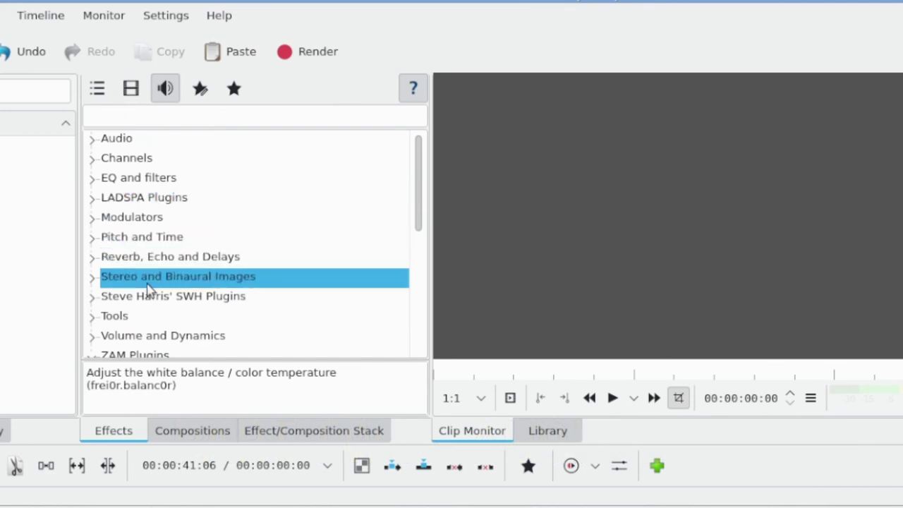
pyautogui.click(134, 355)
pyautogui.scroll(-1, 177, 336)
pyautogui.scroll(3, 161, 212)
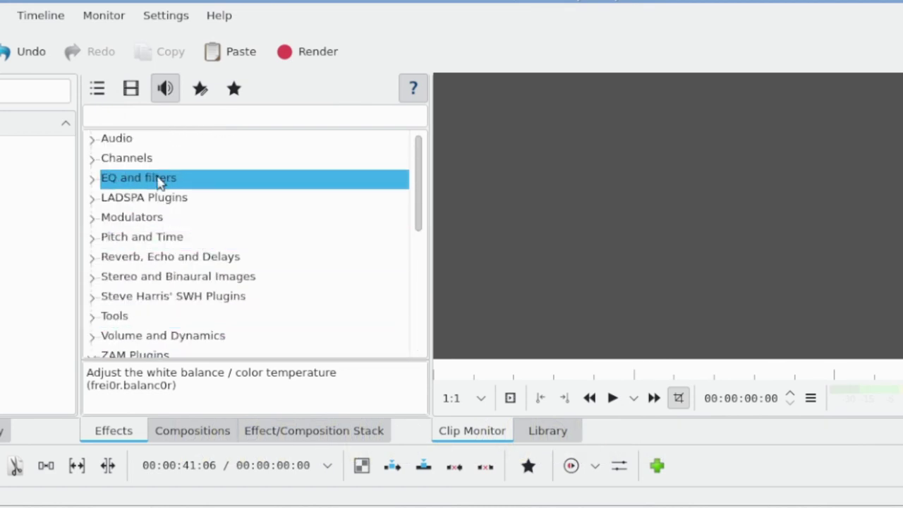
# - Expand the Audio group and select Aexciter to read its description
pyautogui.click(93, 141)
pyautogui.scroll(-1, 169, 188)
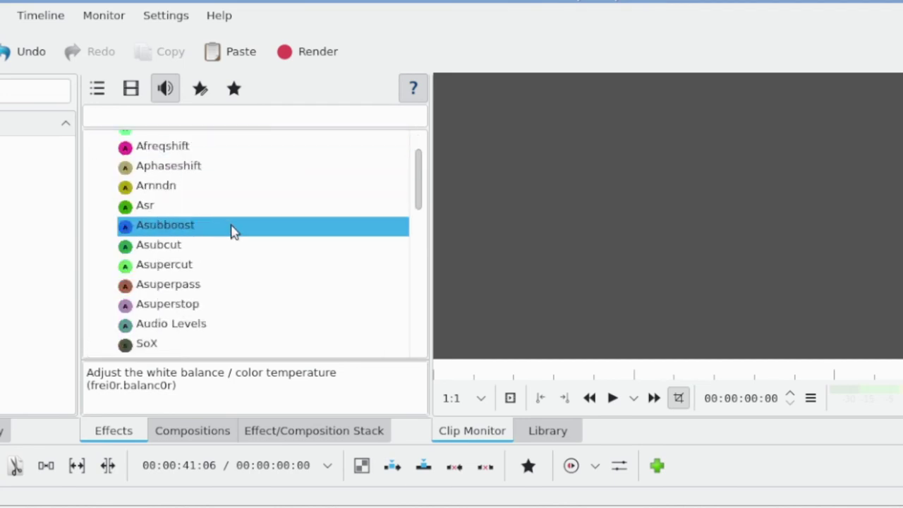
pyautogui.scroll(-1, 232, 231)
pyautogui.scroll(2, 231, 227)
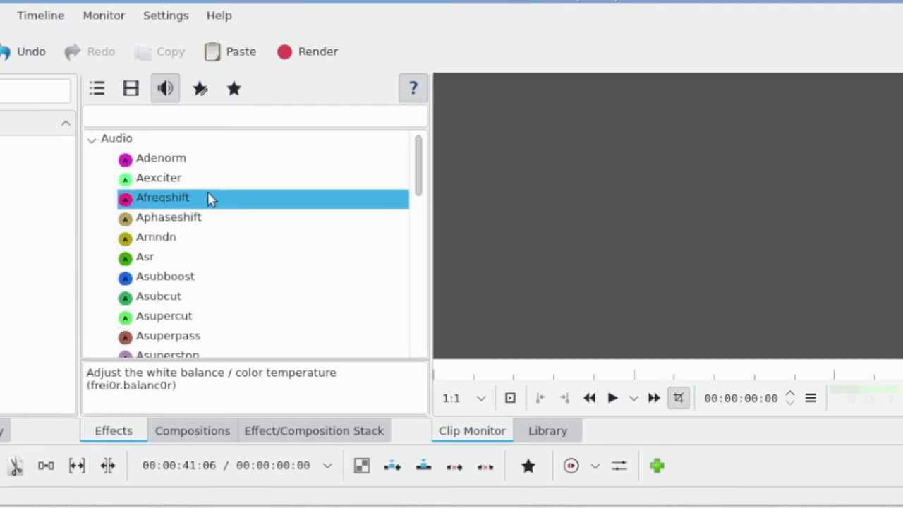
pyautogui.click(200, 187)
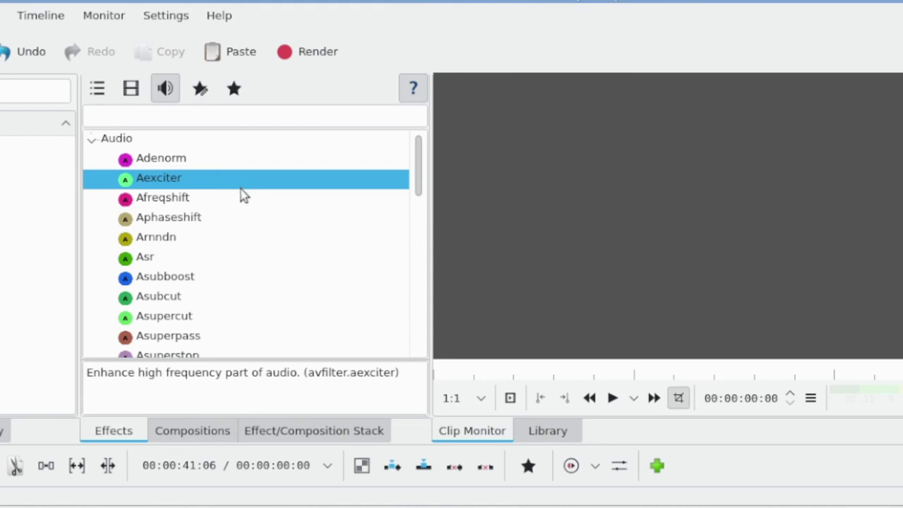
# - Expand the Channels group to show Audio Pan, Balance, Mixdown, Pan and Swap channels
pyautogui.scroll(-4, 242, 241)
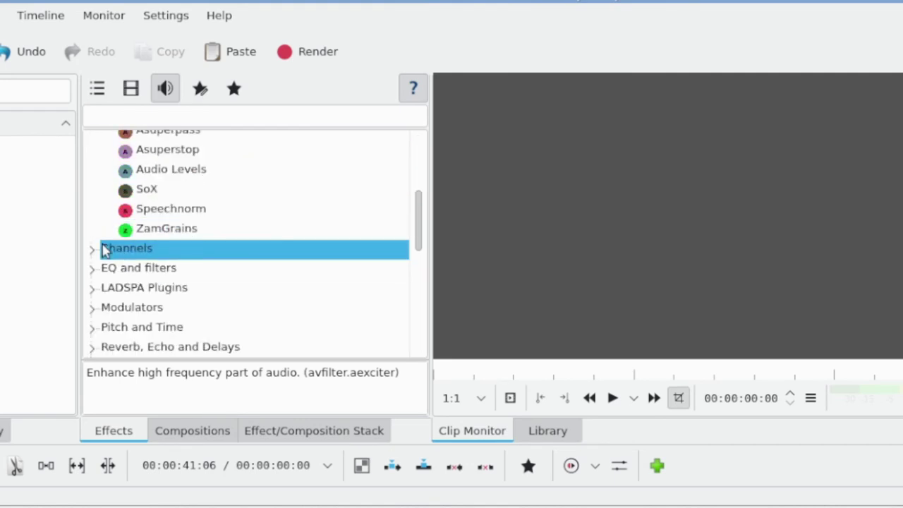
pyautogui.click(96, 251)
pyautogui.scroll(-2, 237, 219)
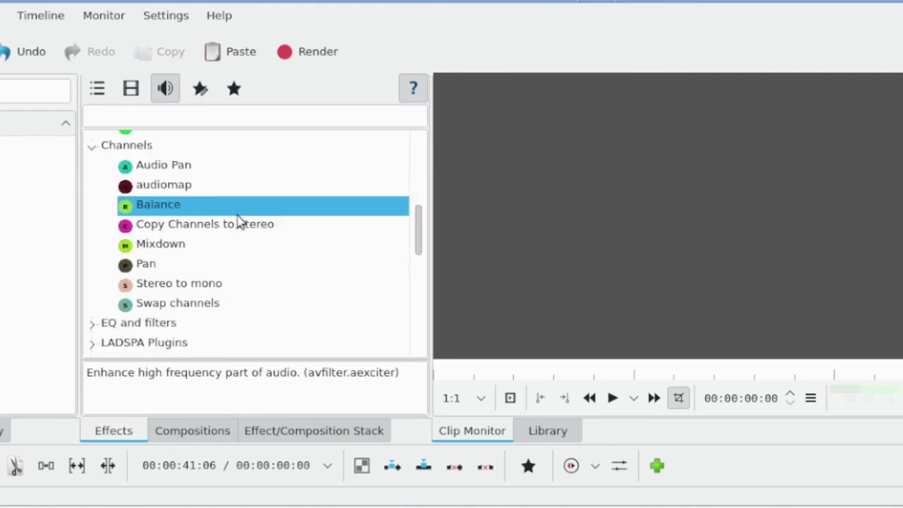
pyautogui.scroll(1, 221, 244)
pyautogui.scroll(-1, 232, 248)
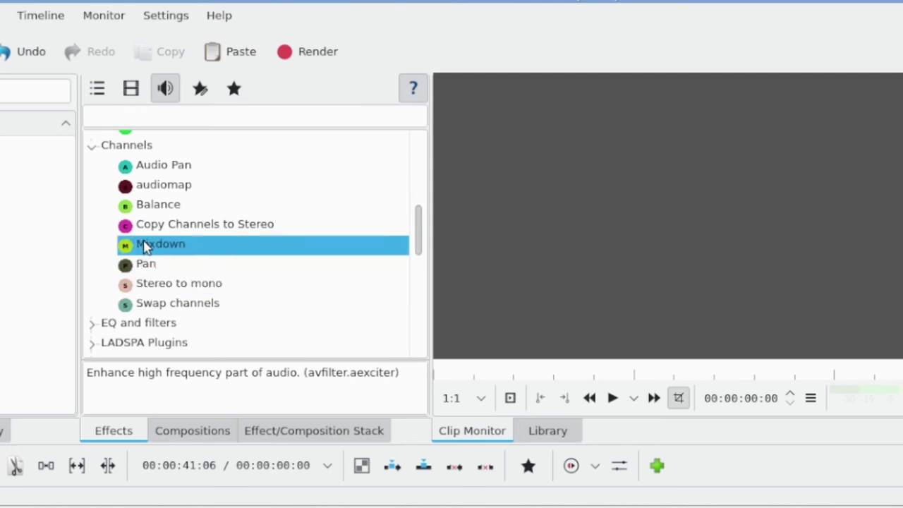
# - Expand the EQ and filters group and view the High-pass filter's description
pyautogui.scroll(-1, 155, 252)
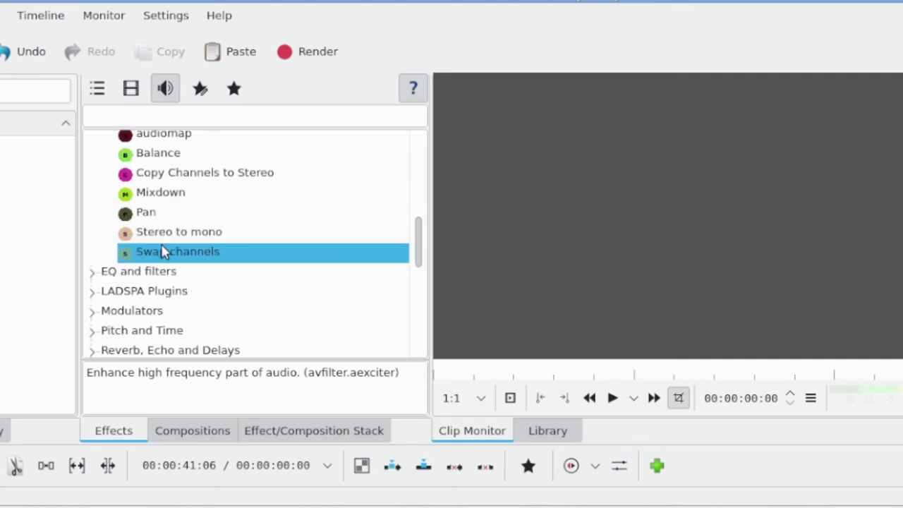
pyautogui.click(91, 272)
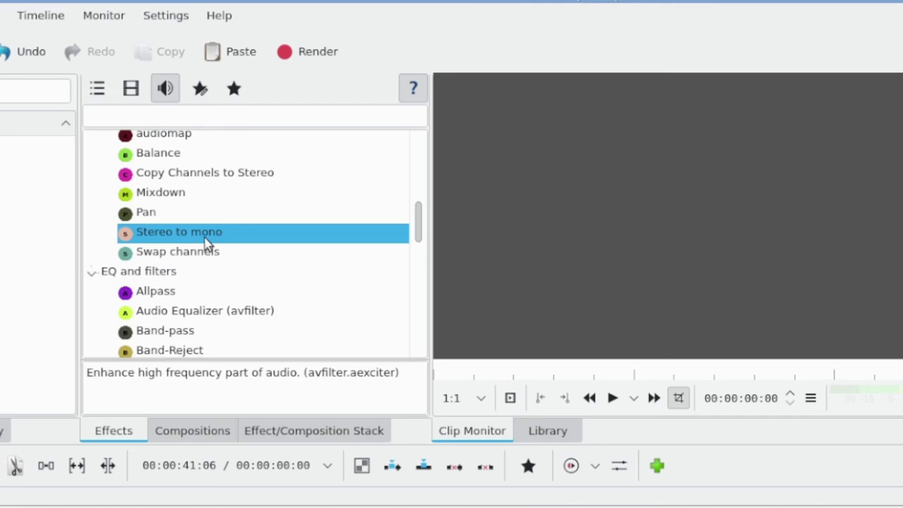
pyautogui.scroll(-2, 207, 242)
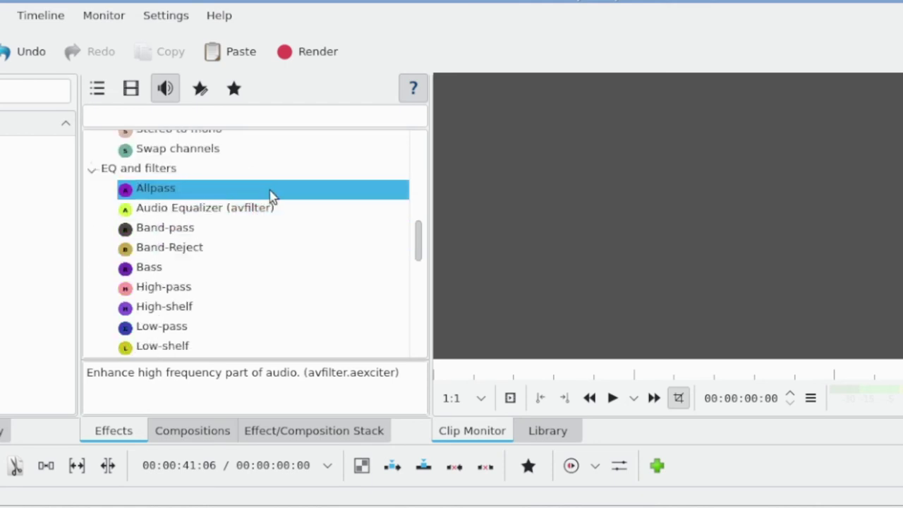
pyautogui.scroll(-1, 271, 197)
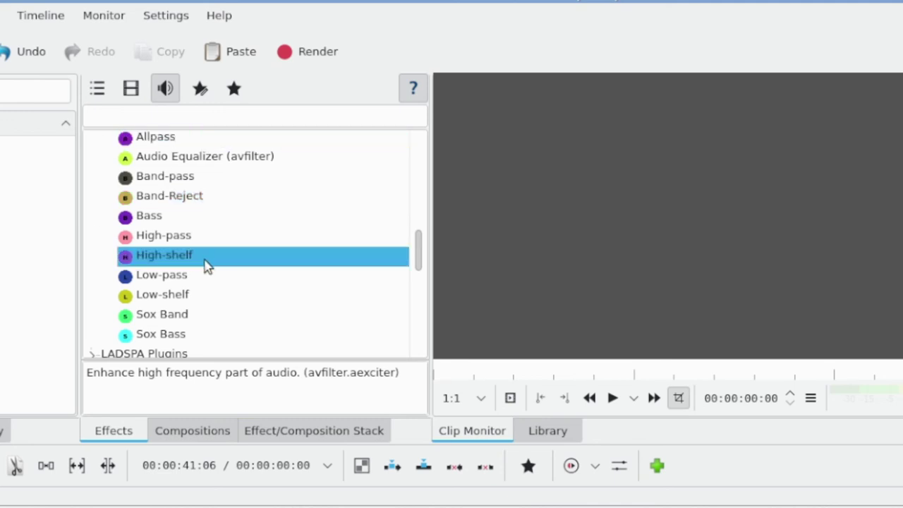
pyautogui.scroll(2, 207, 259)
pyautogui.scroll(-1, 201, 255)
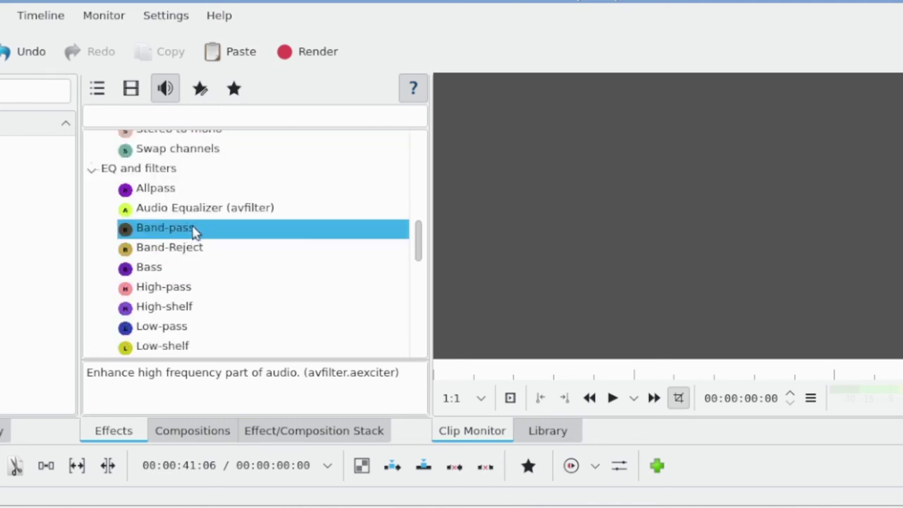
pyautogui.click(180, 288)
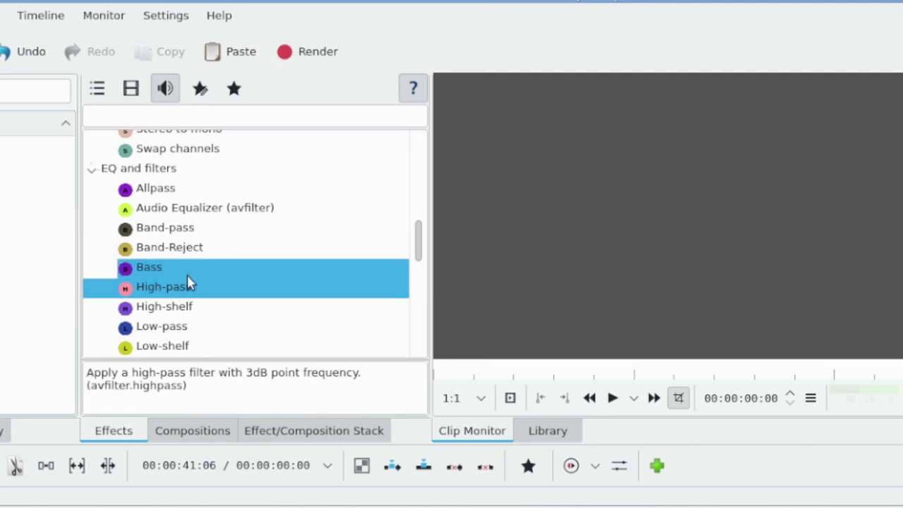
# - Expand the LADSPA Plugins audio group
pyautogui.scroll(-1, 187, 275)
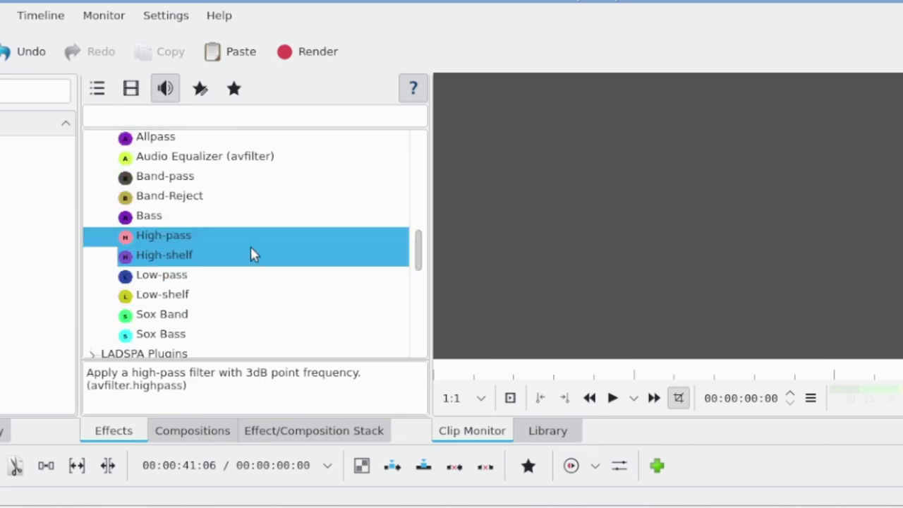
pyautogui.scroll(-2, 236, 308)
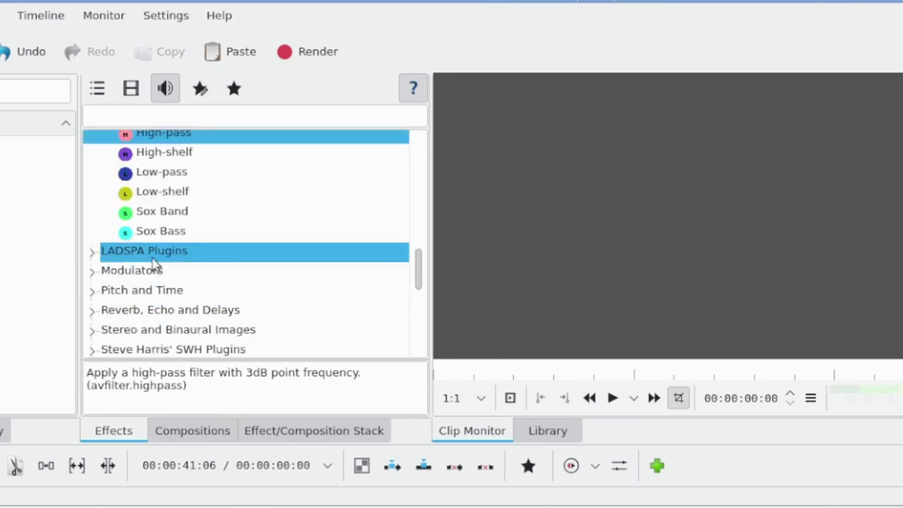
pyautogui.click(155, 252)
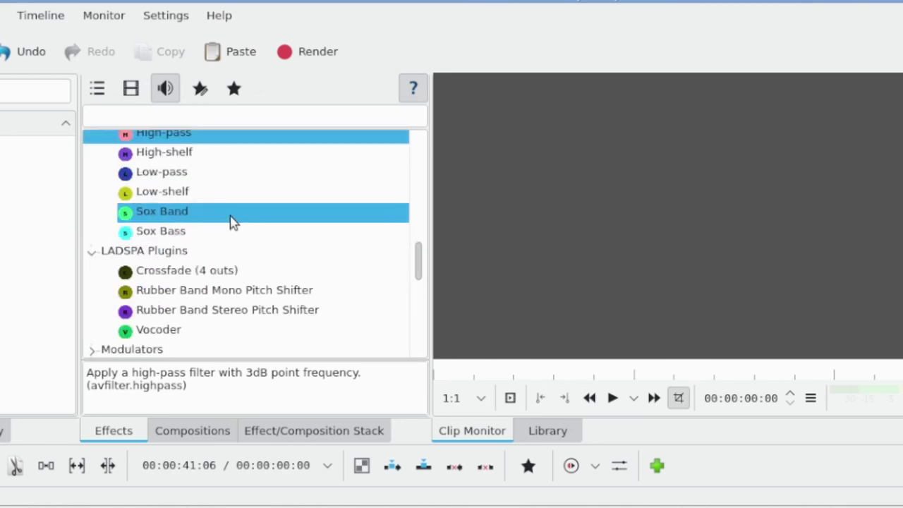
pyautogui.scroll(-1, 211, 268)
# - Expand the Modulators, Pitch and Time, and Reverb, Echo and Delays audio groups
pyautogui.click(197, 299)
pyautogui.scroll(-3, 211, 275)
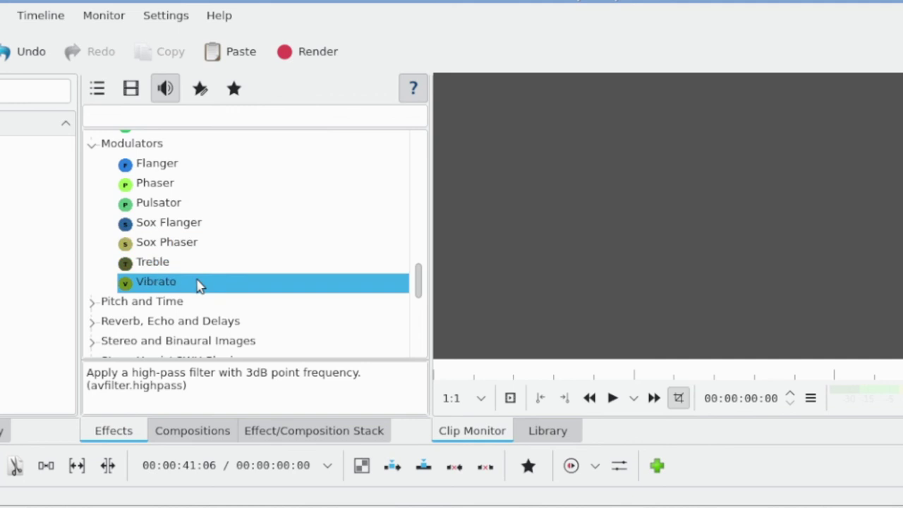
pyautogui.click(171, 303)
pyautogui.scroll(-2, 211, 261)
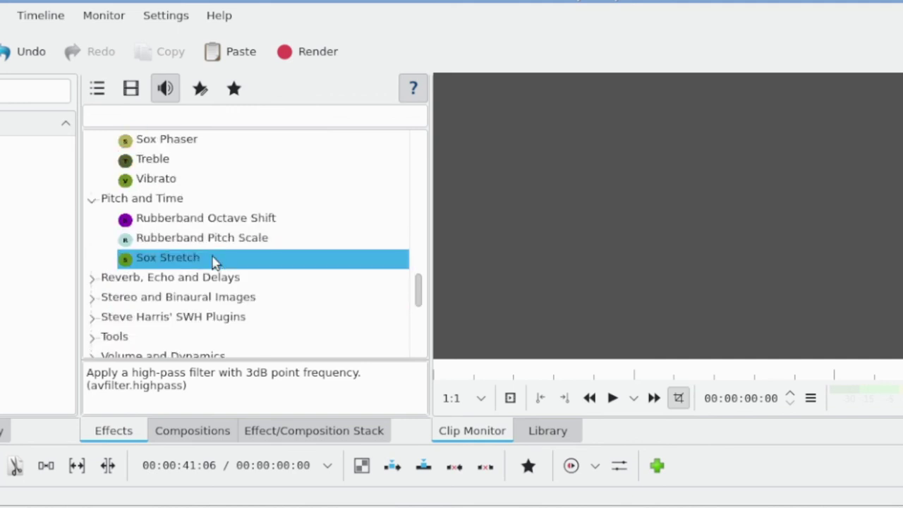
pyautogui.click(216, 278)
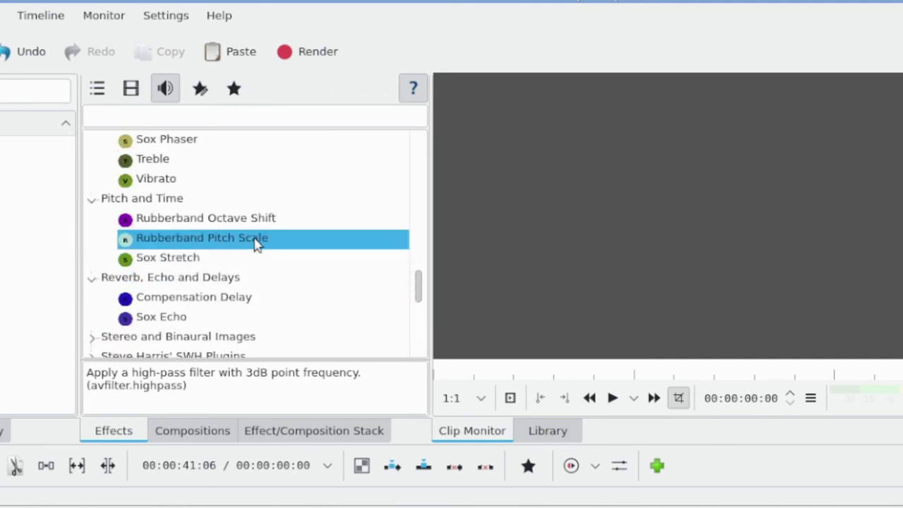
pyautogui.scroll(-1, 250, 257)
# - Expand the Stereo and Binaural Images group and scroll through its effects
pyautogui.click(215, 287)
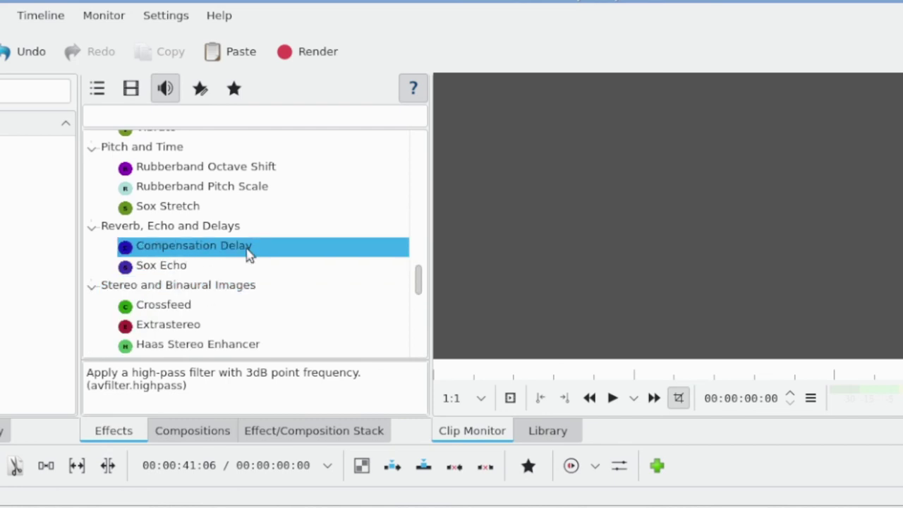
pyautogui.scroll(-1, 250, 299)
pyautogui.scroll(-1, 288, 293)
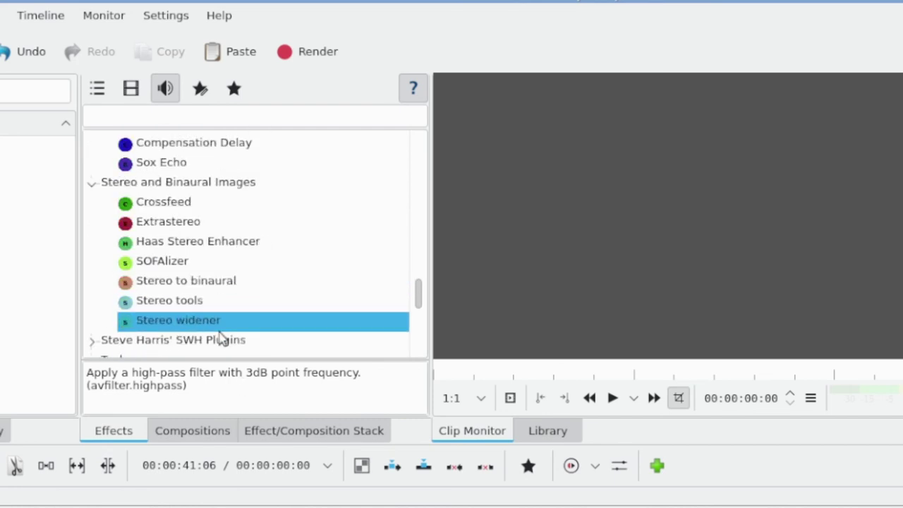
pyautogui.scroll(-1, 250, 289)
# - Expand Steve Harris' SWH Plugins, browse its effects, then expand the Tools group
pyautogui.click(226, 288)
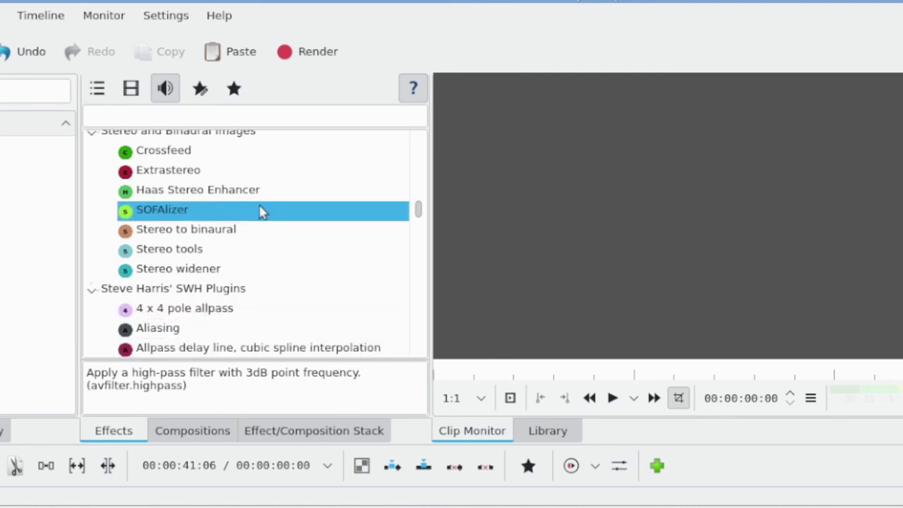
pyautogui.scroll(-6, 270, 261)
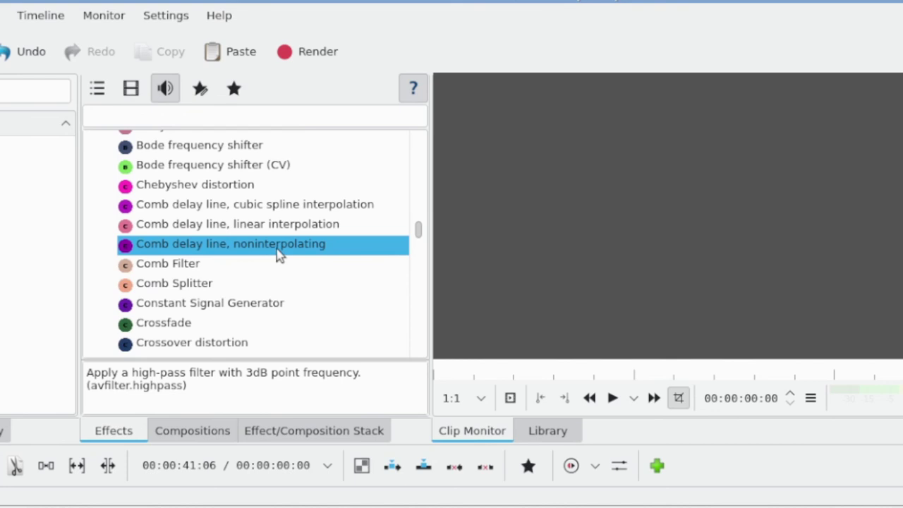
pyautogui.scroll(4, 270, 253)
pyautogui.scroll(-4, 270, 254)
pyautogui.scroll(-9, 271, 253)
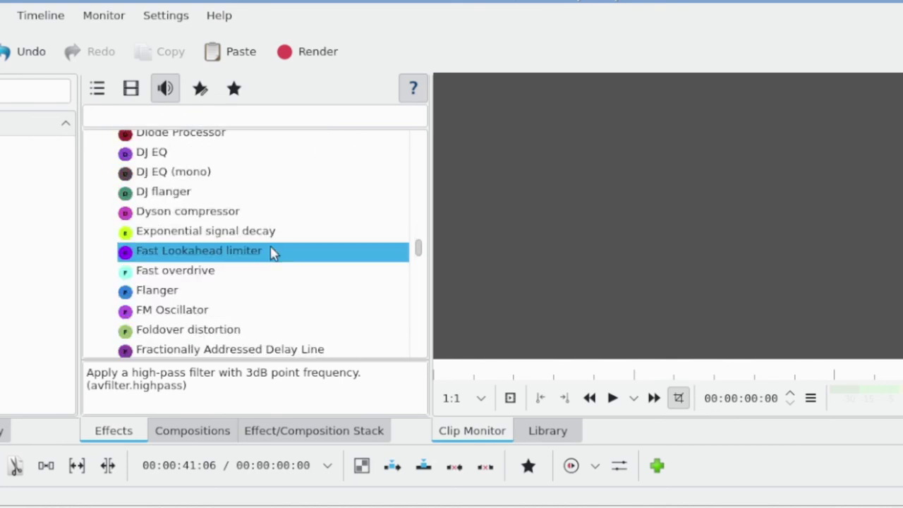
pyautogui.scroll(-15, 262, 255)
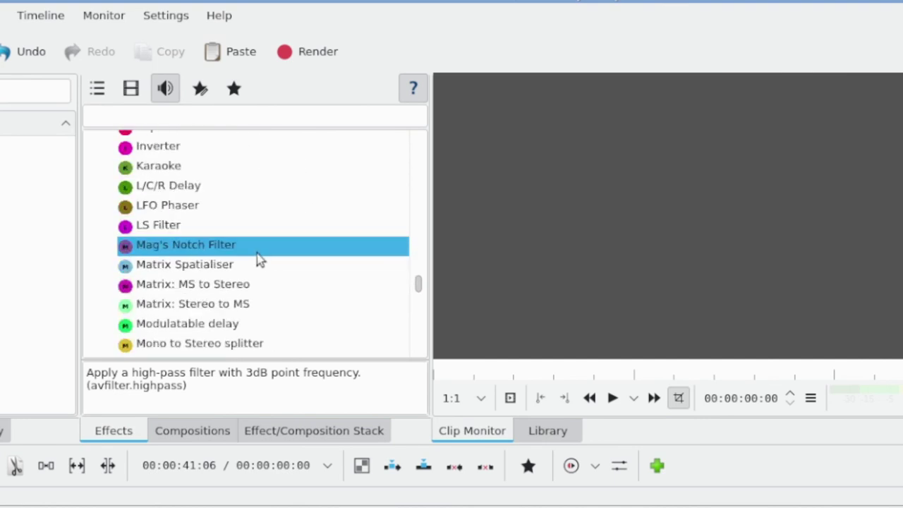
pyautogui.scroll(-12, 257, 255)
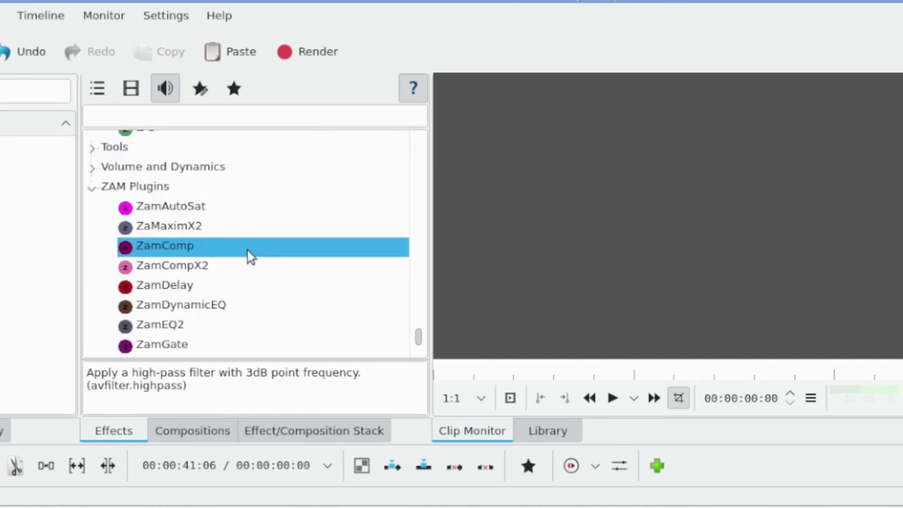
pyautogui.click(92, 148)
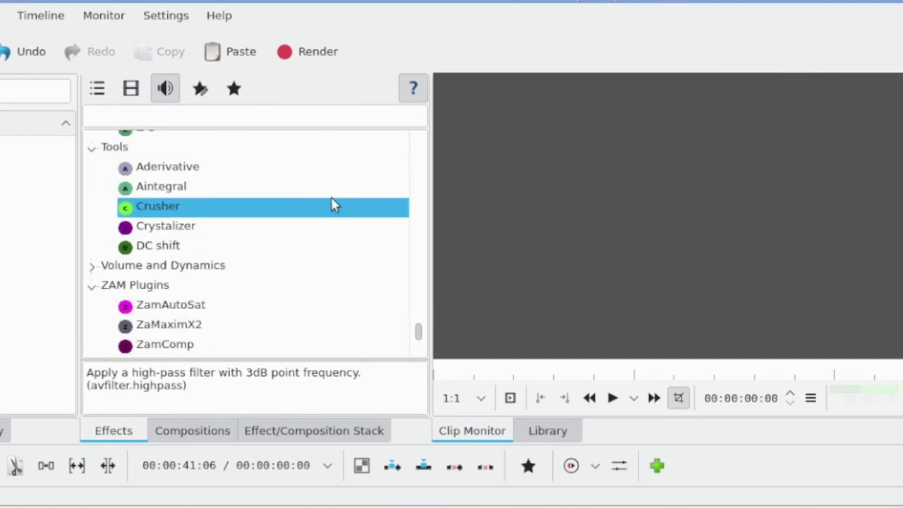
# - Expand Volume and Dynamics and scroll from Asoftclip down to Volume (keyframable)
pyautogui.click(210, 268)
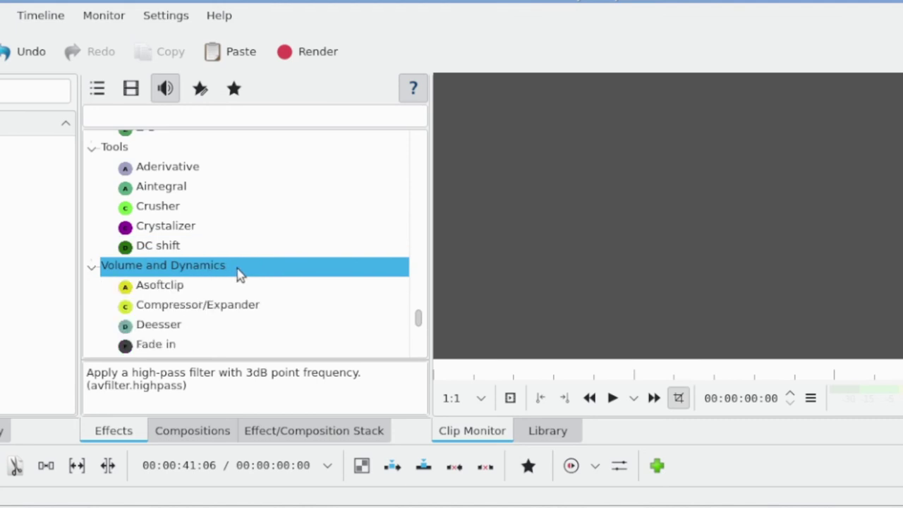
pyautogui.scroll(-2, 247, 275)
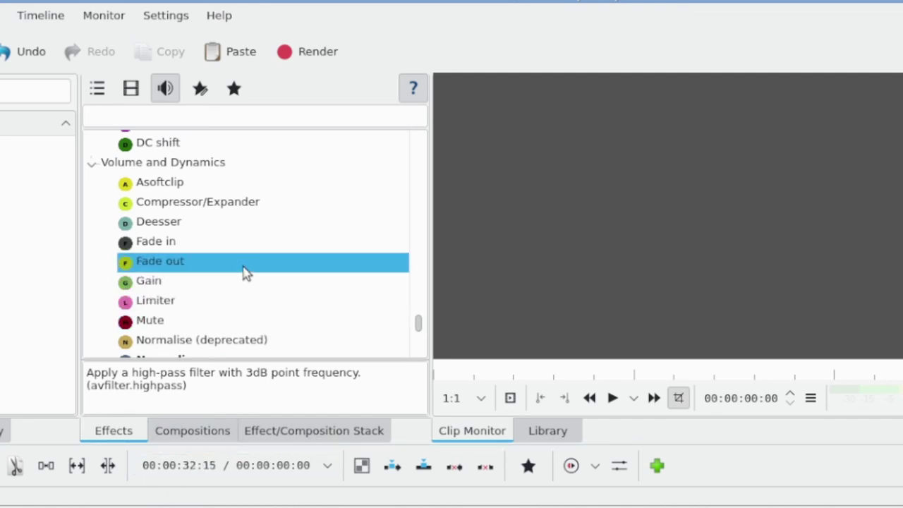
pyautogui.scroll(-2, 244, 270)
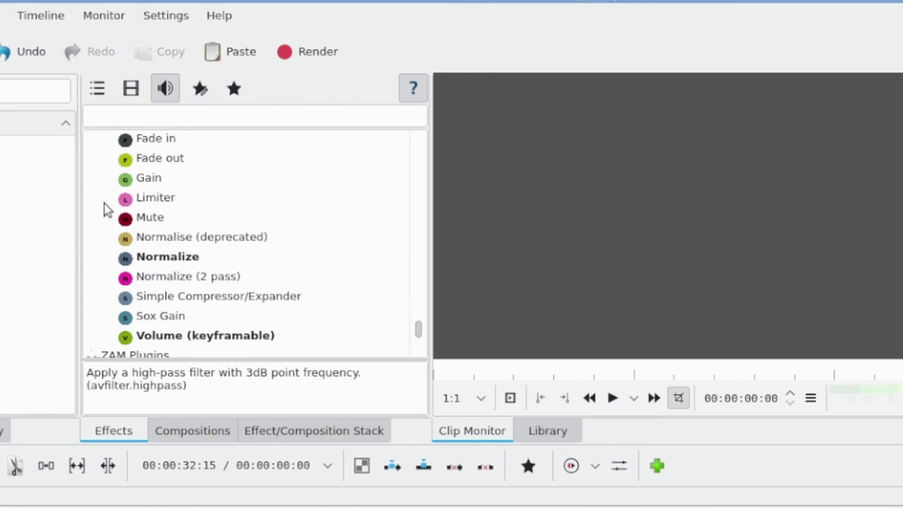
# - Add the Gain audio effect to favourites
pyautogui.rightClick(184, 182)
pyautogui.click(197, 187)
pyautogui.scroll(2, 194, 212)
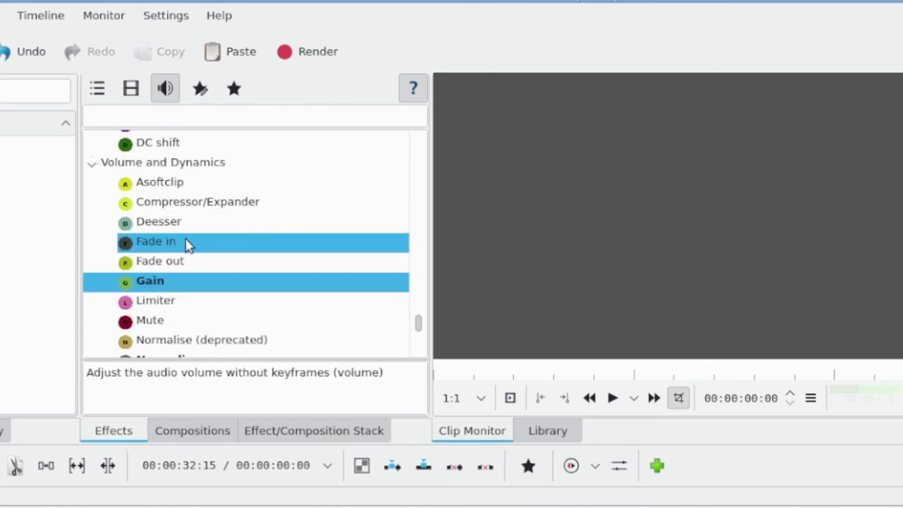
# - View the descriptions of Compressor/Expander, Limiter, Mute and Fade in
pyautogui.click(239, 207)
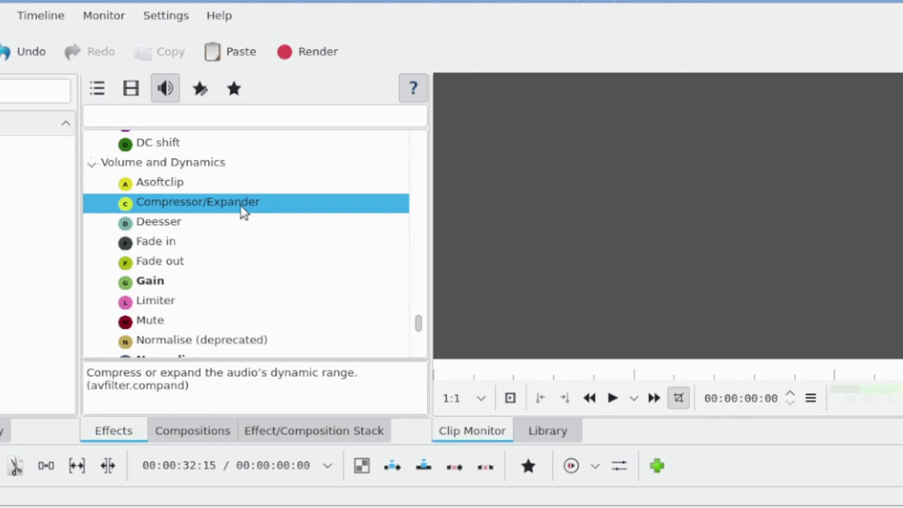
pyautogui.scroll(-1, 240, 211)
pyautogui.click(204, 251)
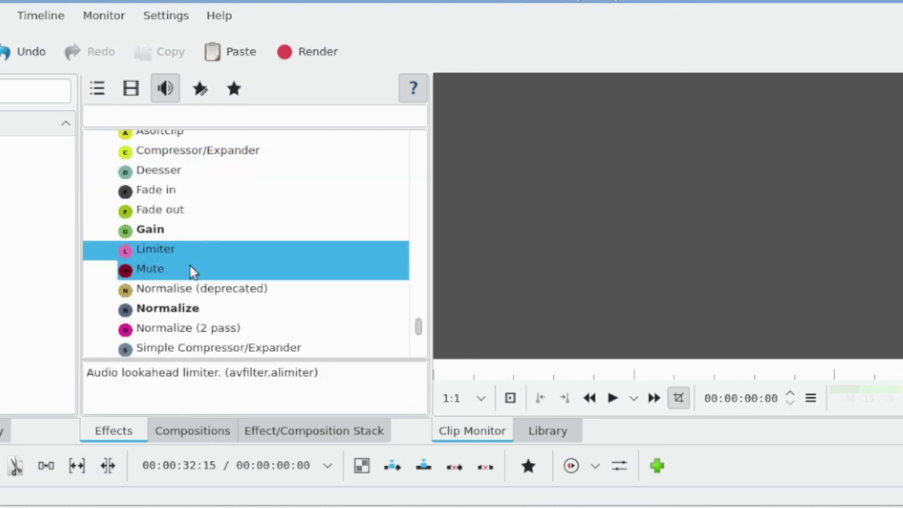
pyautogui.click(192, 272)
pyautogui.click(203, 197)
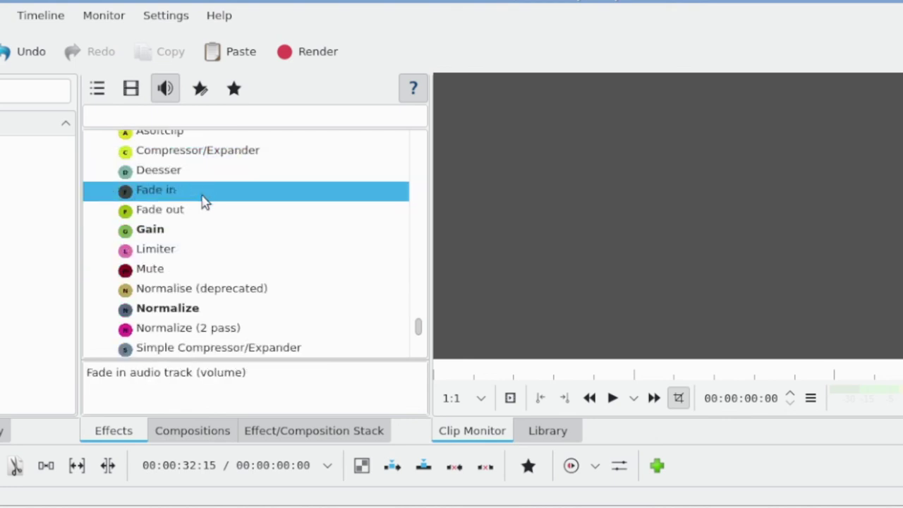
pyautogui.scroll(-2, 207, 207)
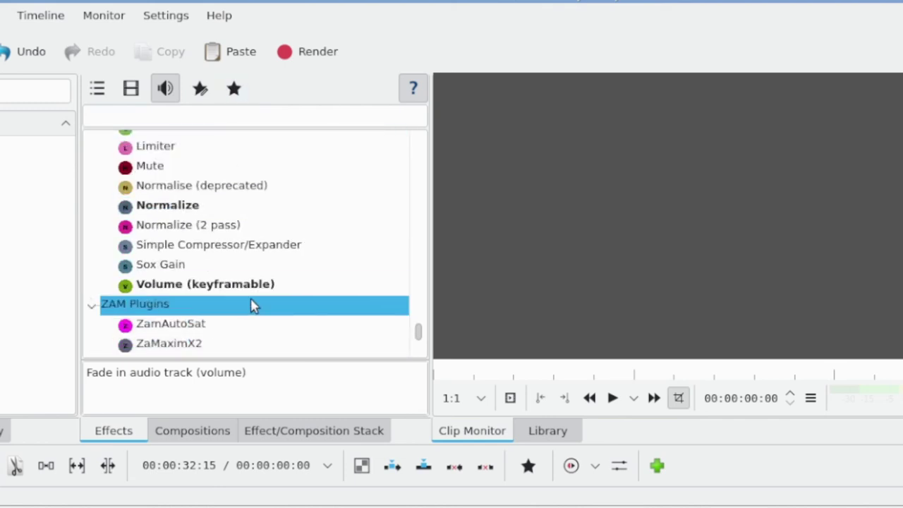
pyautogui.scroll(-2, 272, 236)
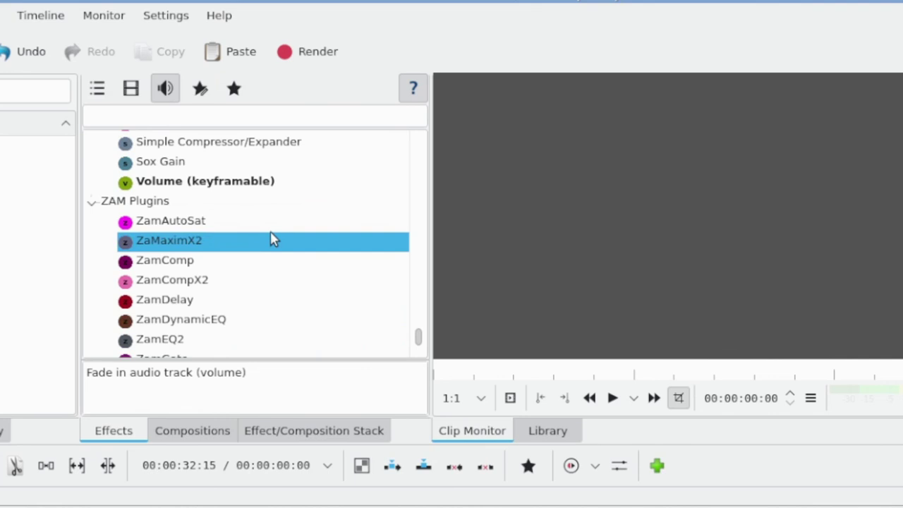
pyautogui.scroll(3, 272, 237)
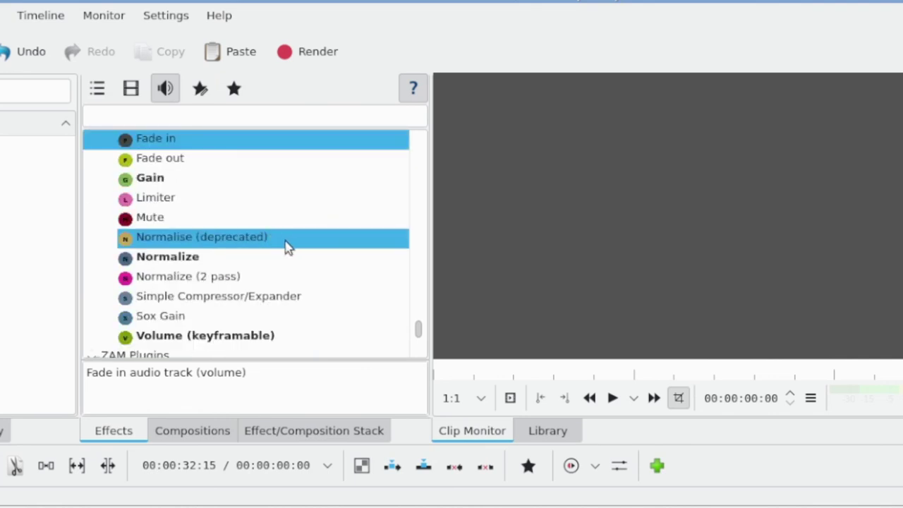
pyautogui.scroll(1, 286, 243)
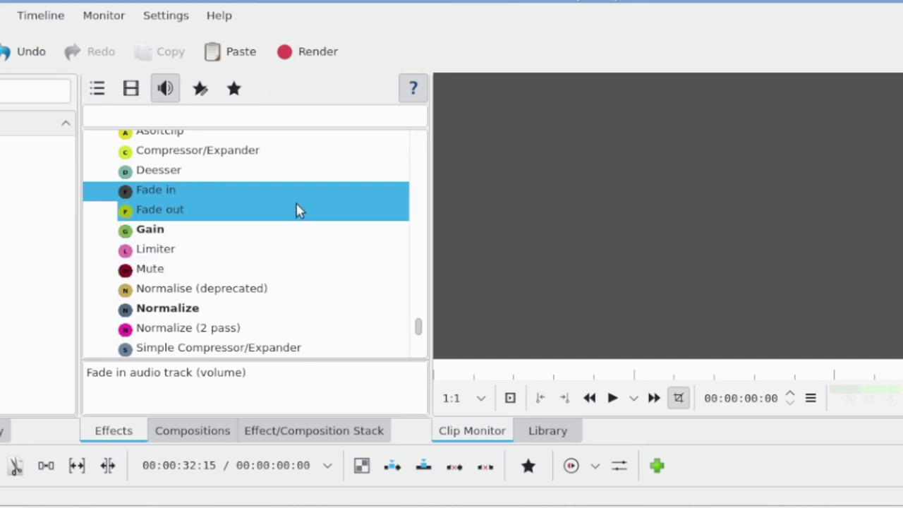
pyautogui.scroll(-4, 267, 236)
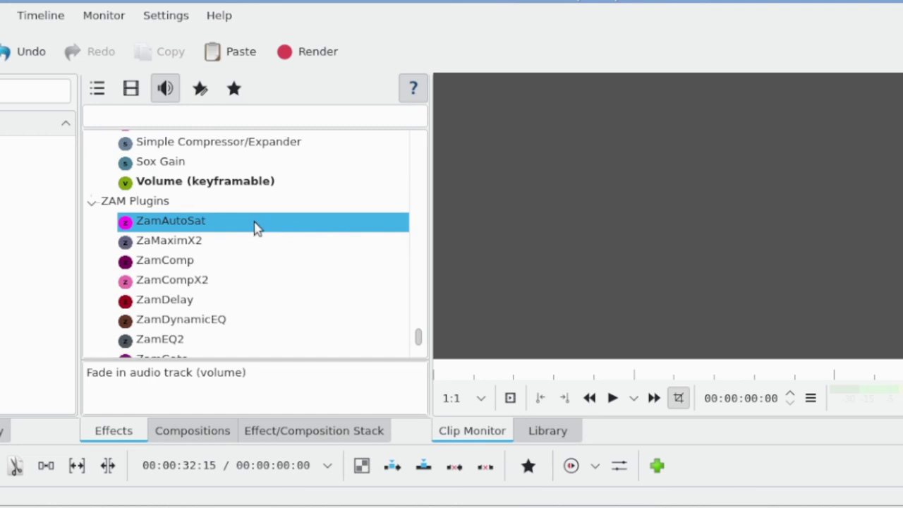
pyautogui.scroll(-2, 216, 216)
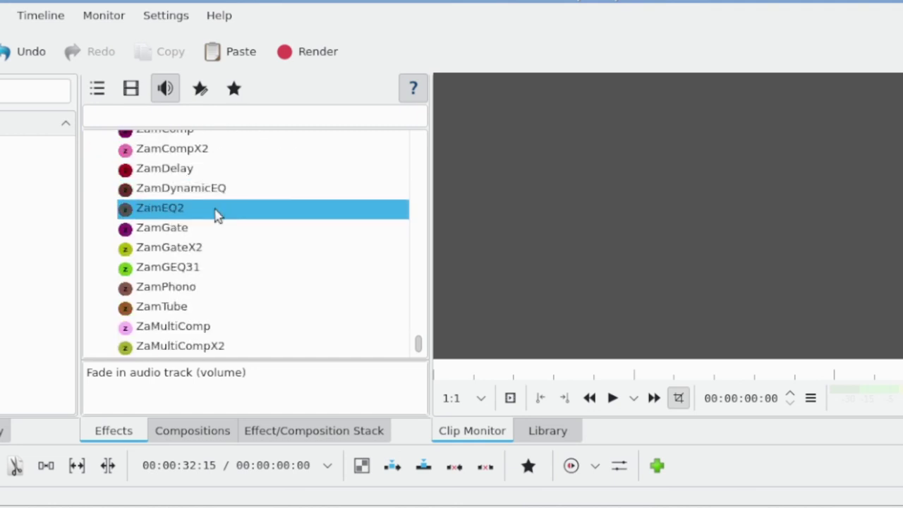
pyautogui.scroll(3, 216, 212)
pyautogui.scroll(1, 217, 212)
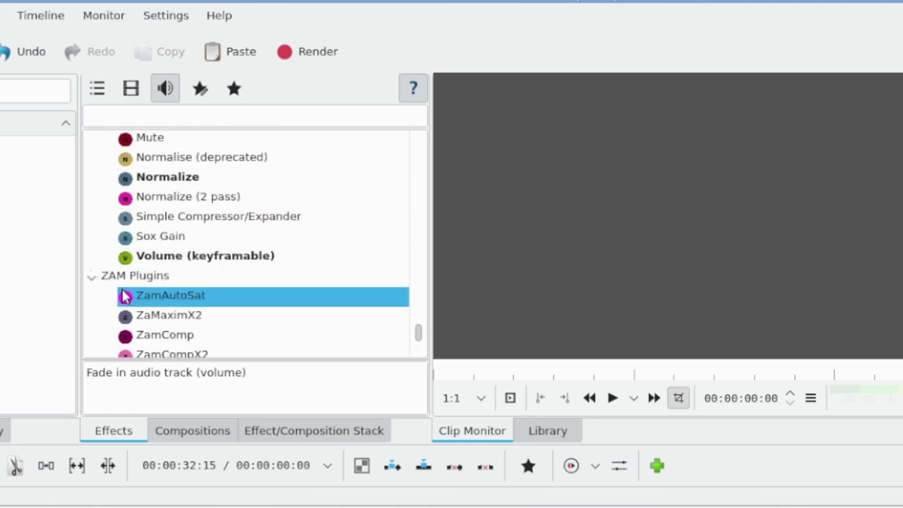
pyautogui.click(218, 120)
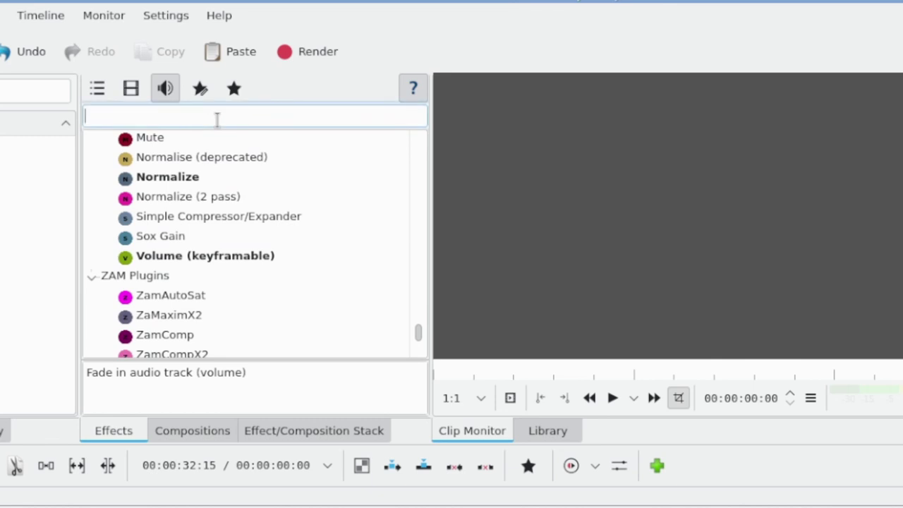
pyautogui.scroll(15, 258, 234)
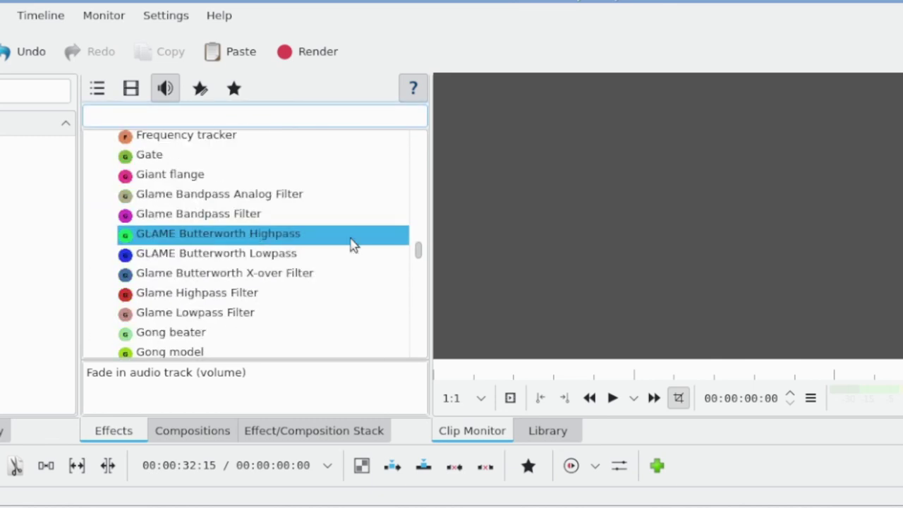
pyautogui.moveTo(423, 254); pyautogui.dragTo(403, 105)
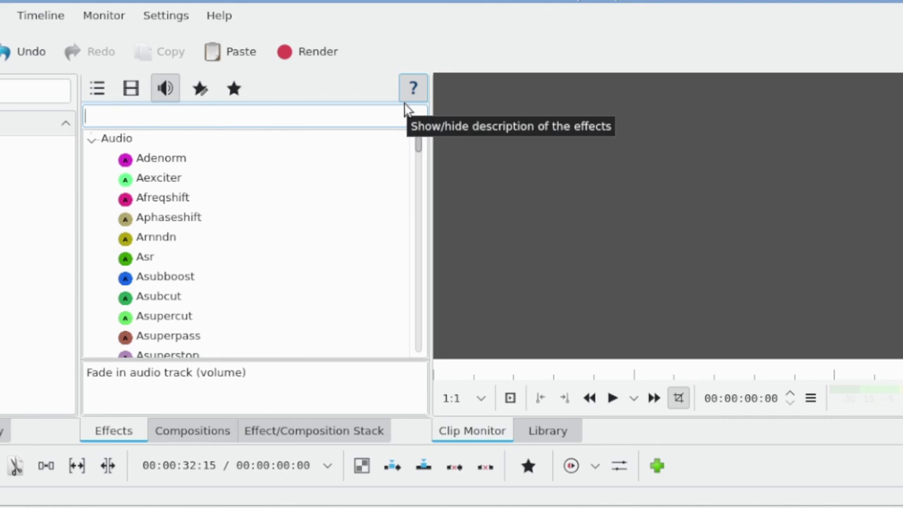
pyautogui.click(409, 84)
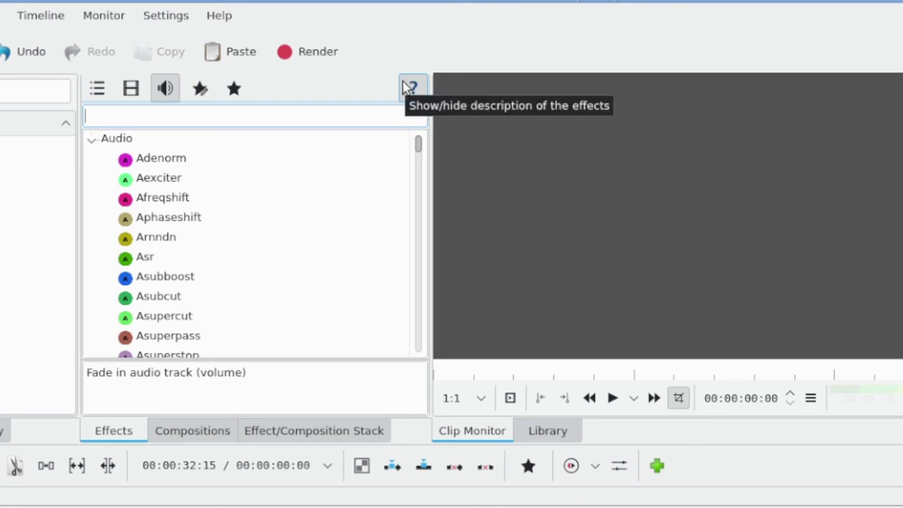
pyautogui.rightClick(1, 232)
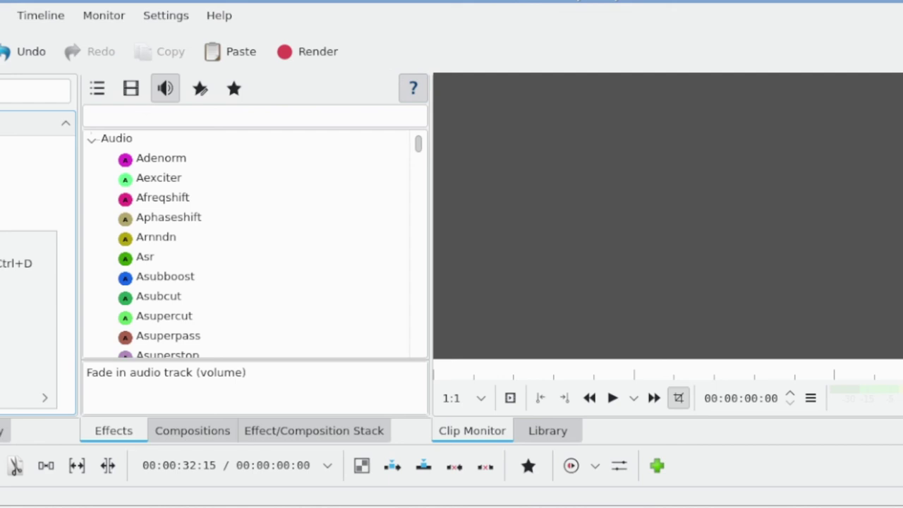
pyautogui.press('Escape')
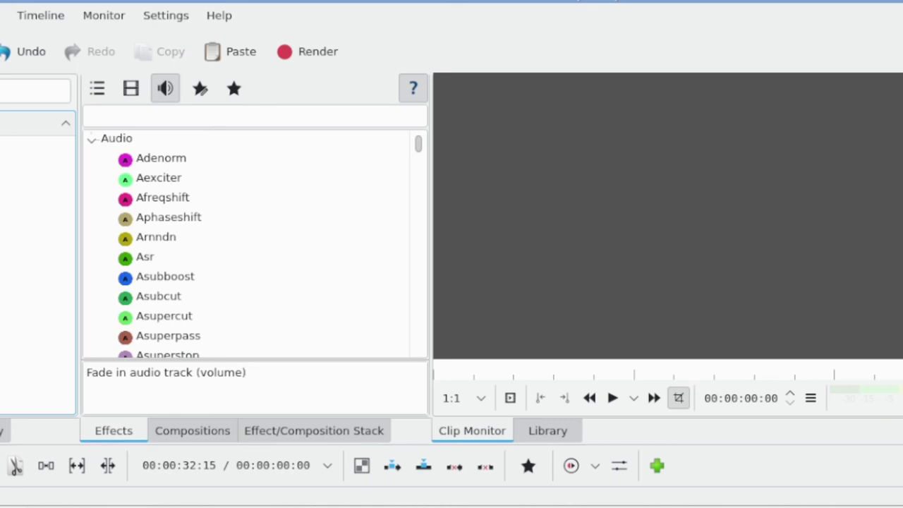
pyautogui.press('Menu')
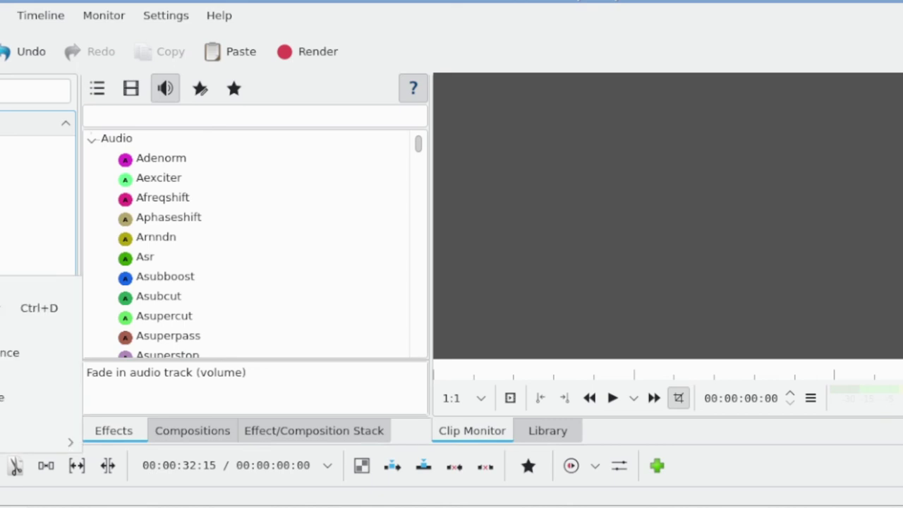
pyautogui.press('Escape')
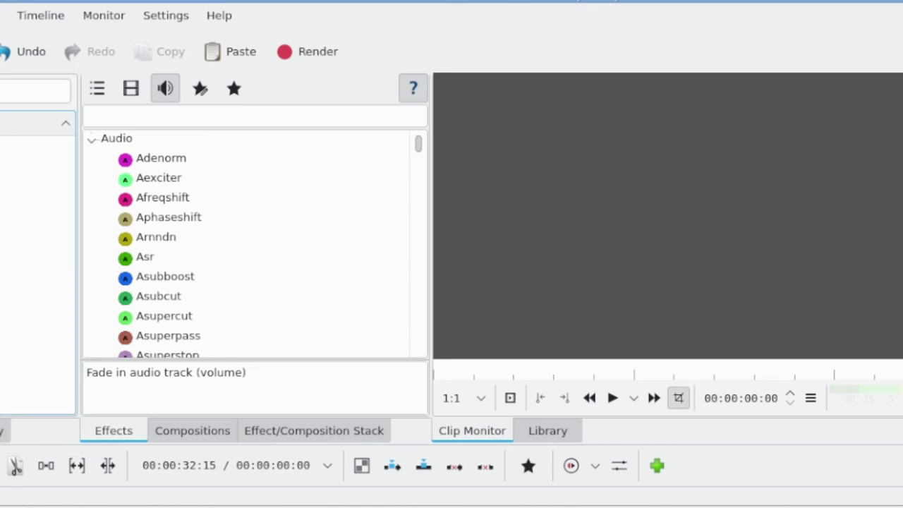